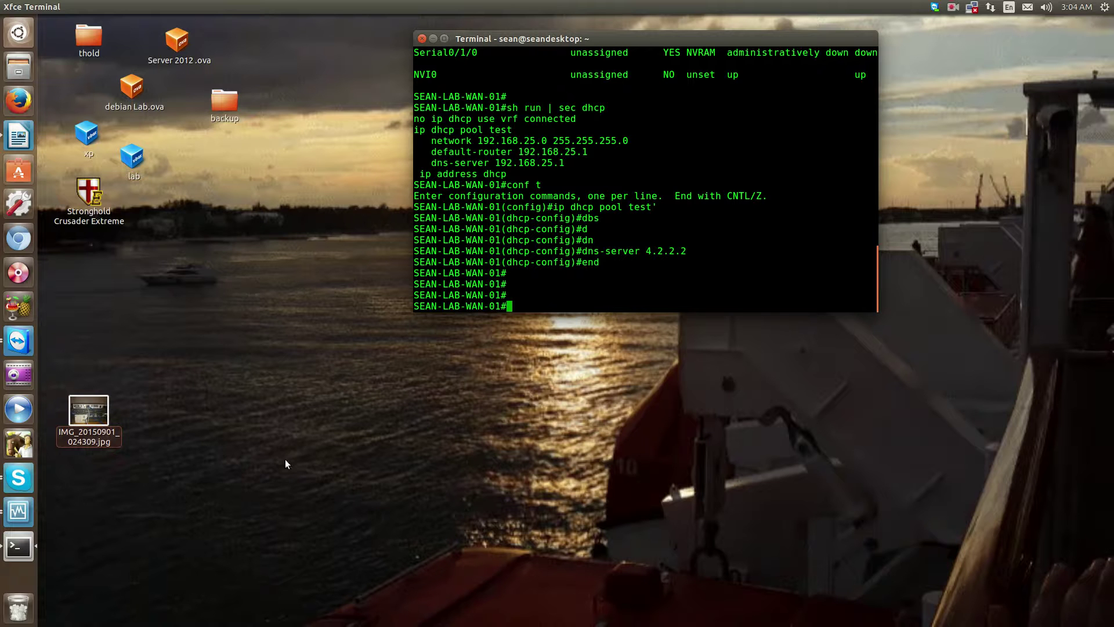
In the Windows Server 2012 VM, launch Network Topology Mapper via a 'sola' search and continue the evaluation.
{"action": "left_click", "coordinate": [26, 516]}
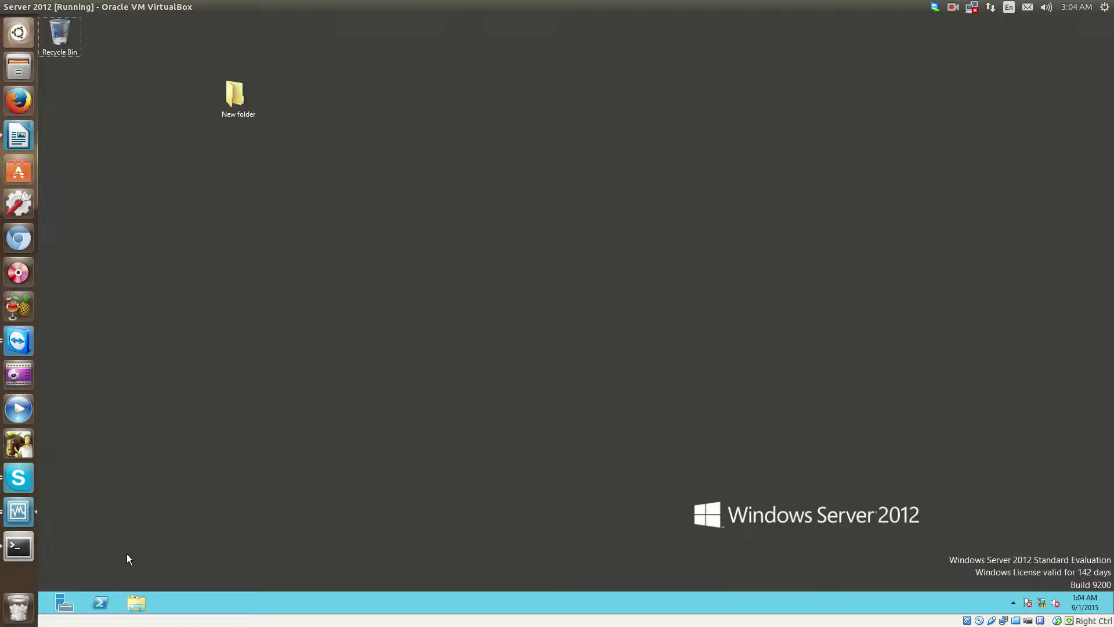
{"action": "key", "text": "super"}
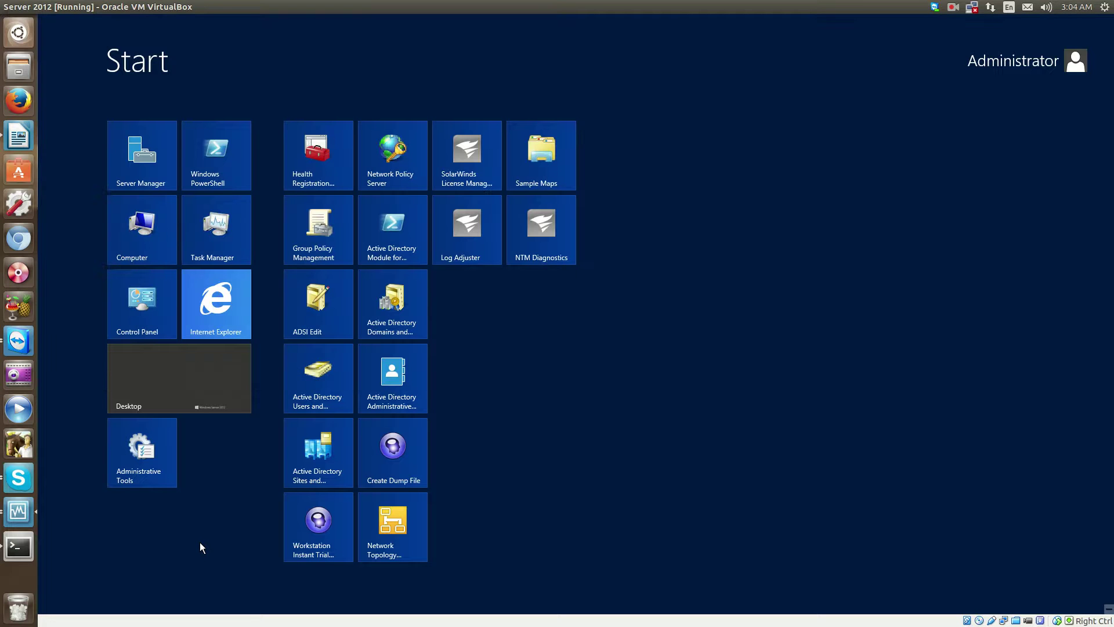
{"action": "type", "text": "sola"}
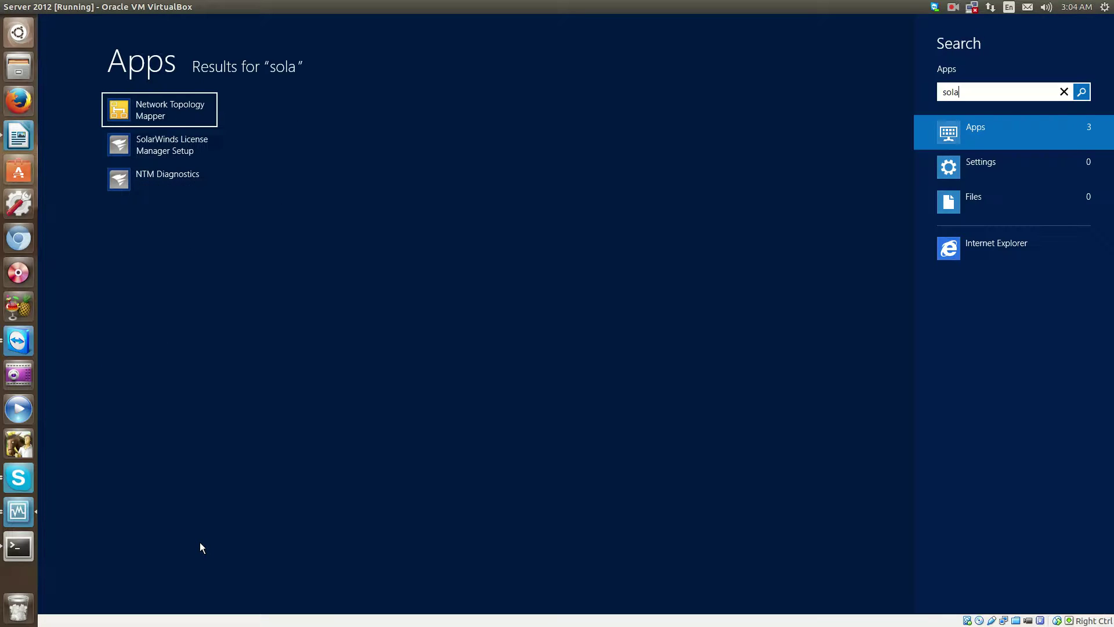
{"action": "left_click", "coordinate": [125, 100]}
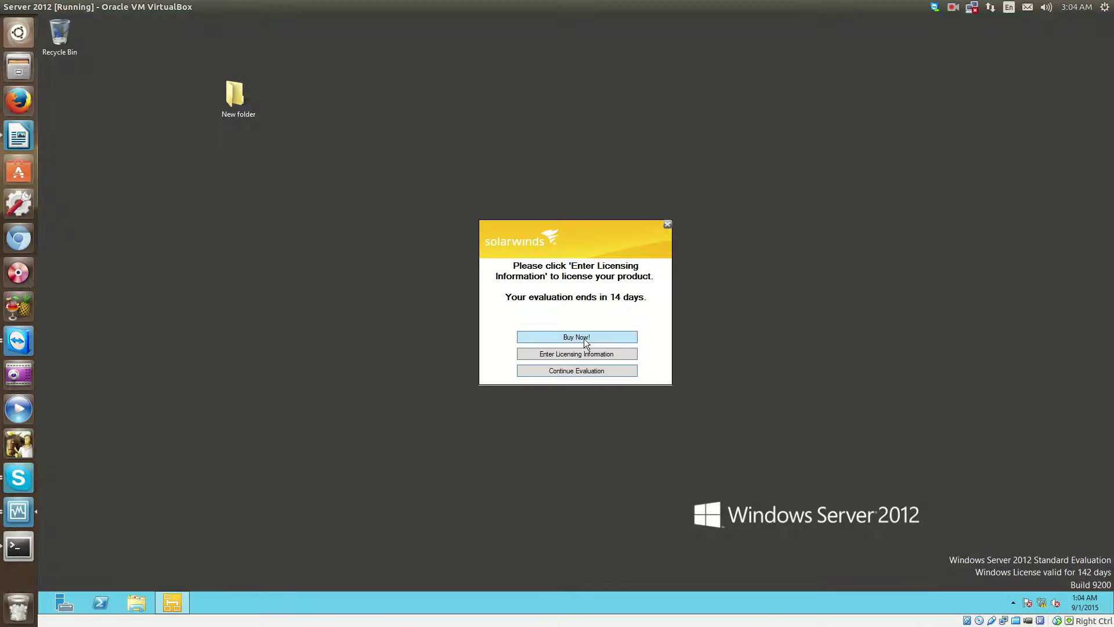
{"action": "left_click", "coordinate": [587, 371]}
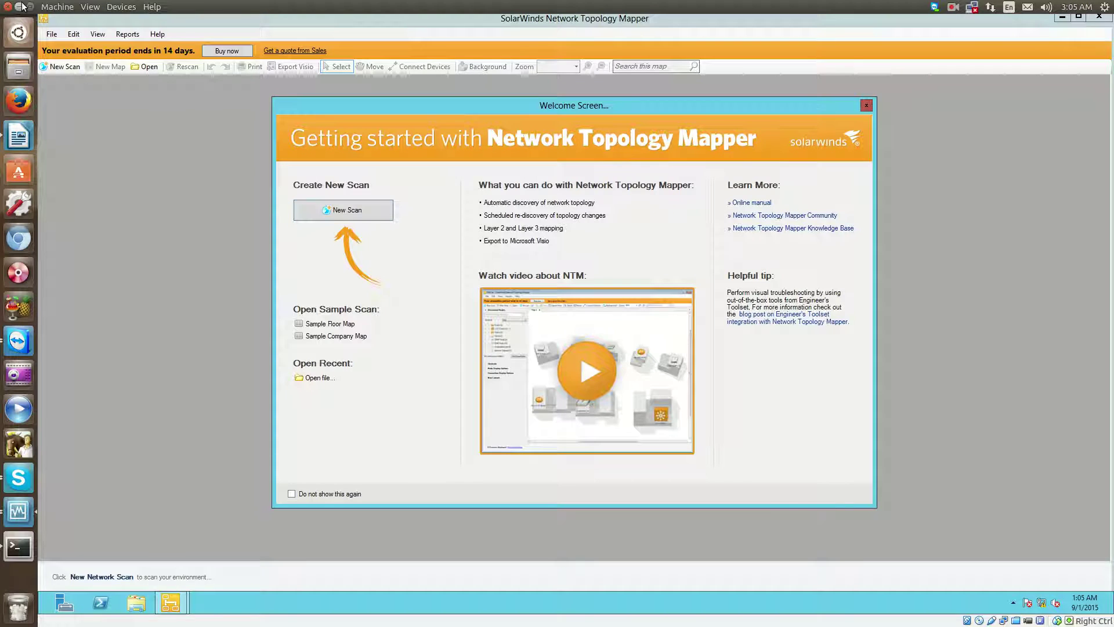
Minimize the VirtualBox window to reveal the Ubuntu desktop.
{"action": "left_click", "coordinate": [23, 7]}
Open IMG_20150901_024309.jpg of the Cisco router and switch stack in Image Viewer.
{"action": "double_click", "coordinate": [102, 402]}
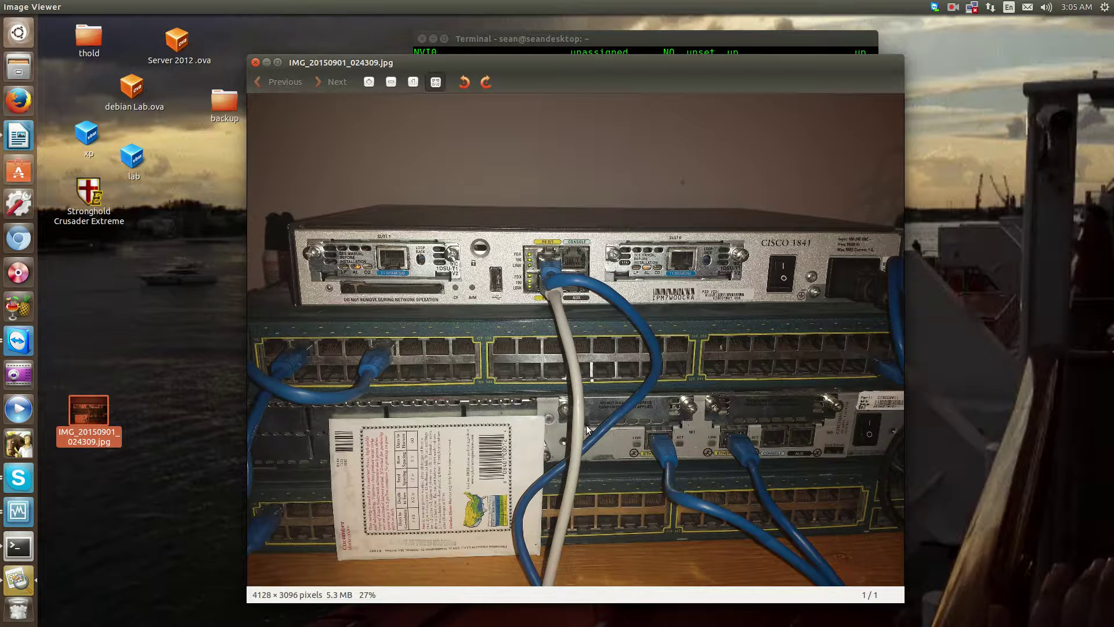
SSH back into router 192.168.1.174, enter enable mode, and run sh ip int bri.
{"action": "left_click", "coordinate": [571, 40]}
{"action": "key", "text": "Up"}
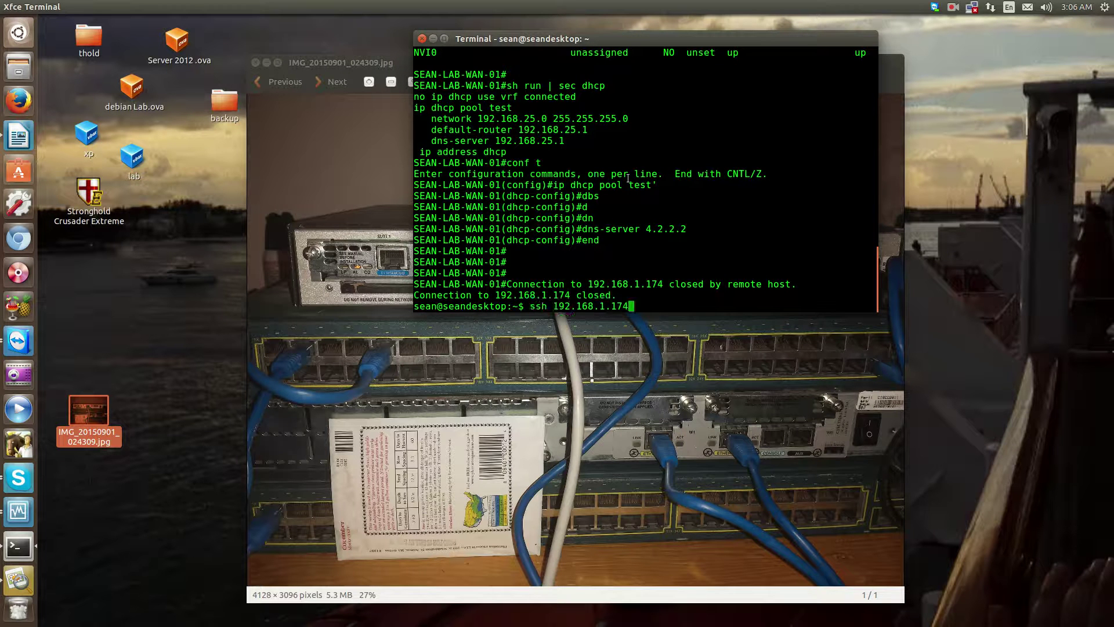
{"action": "key", "text": "Return"}
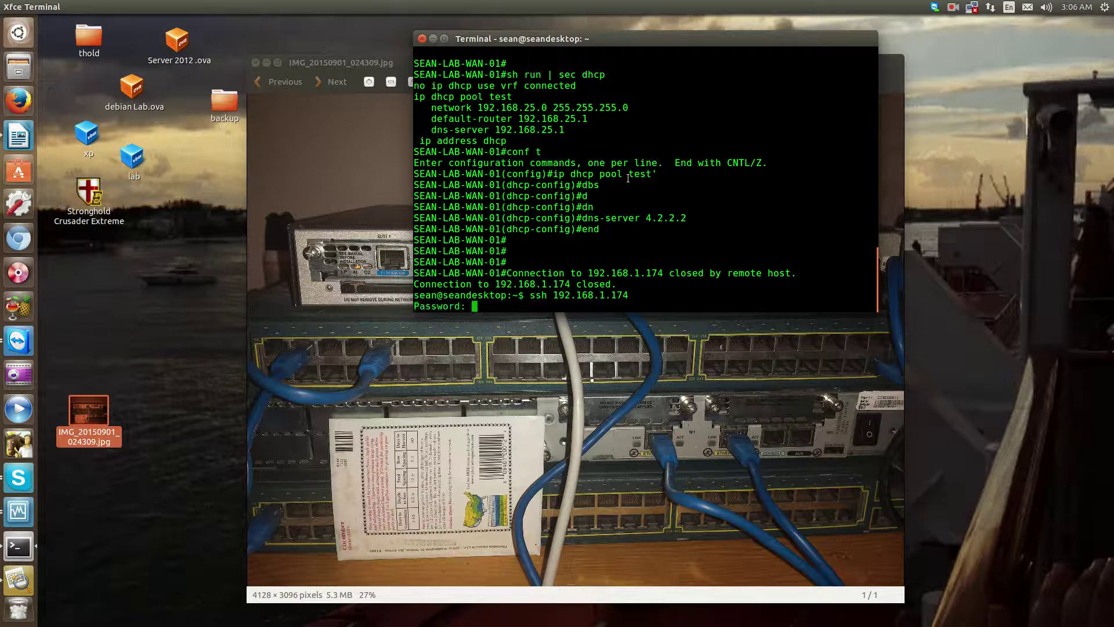
{"action": "key", "text": "Return"}
{"action": "type", "text": "en"}
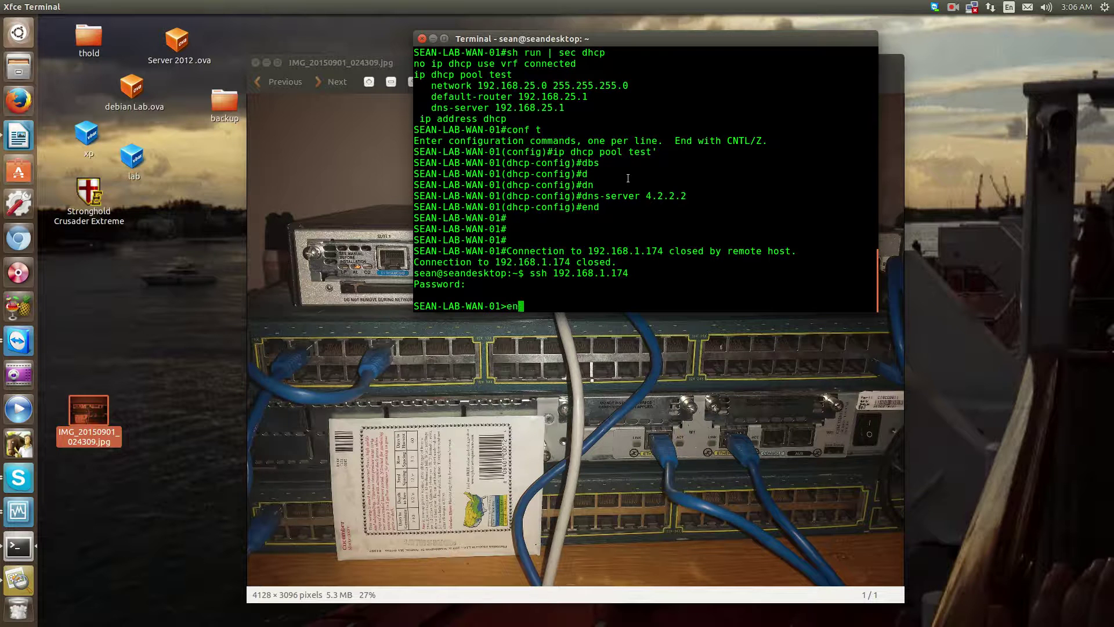
{"action": "key", "text": "Return"}
{"action": "key", "text": "Return"}
{"action": "key", "text": "Return"}
{"action": "key", "text": "Return"}
{"action": "key", "text": "Return"}
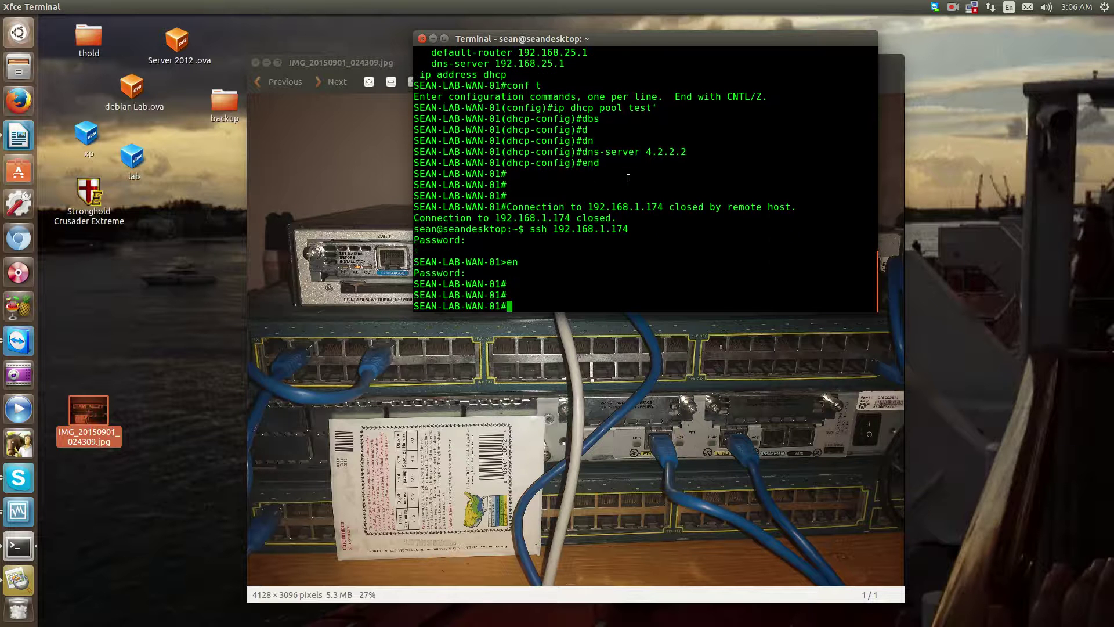
{"action": "type", "text": "sh ip int bri"}
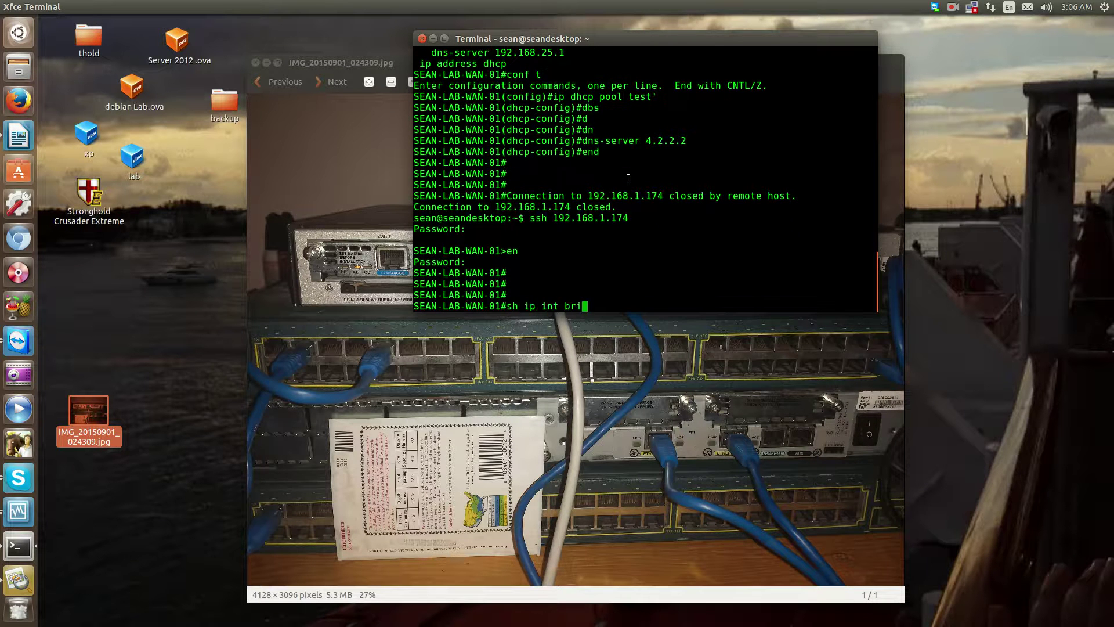
{"action": "key", "text": "Return"}
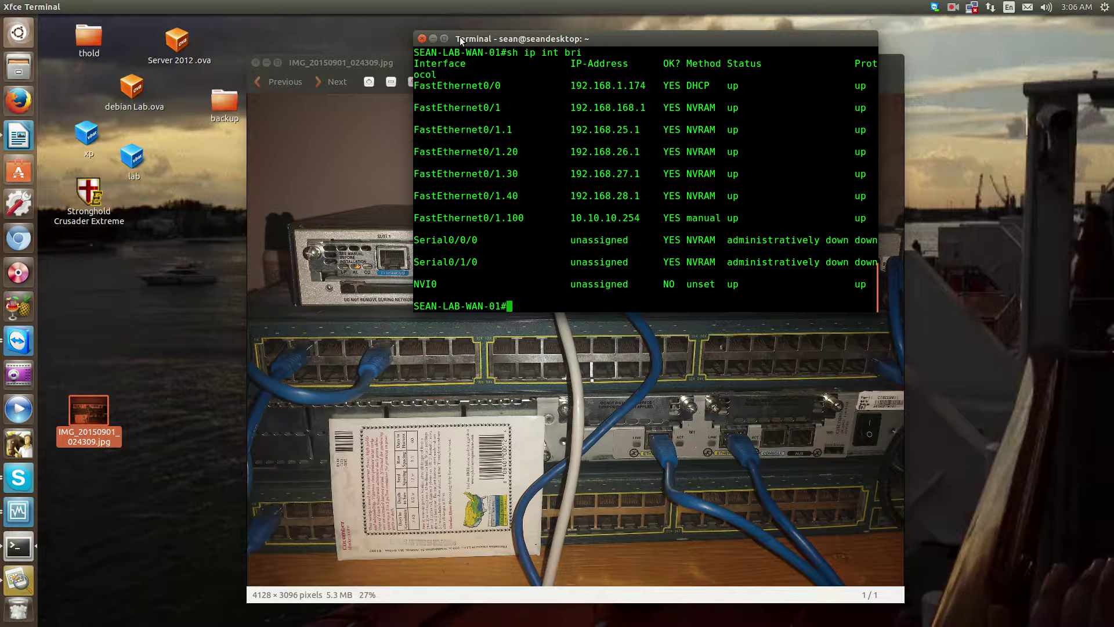
Maximize the terminal and run show cdp neighbors, revealing the WS-C3548 switch on Fas 0/1.
{"action": "left_click", "coordinate": [445, 38]}
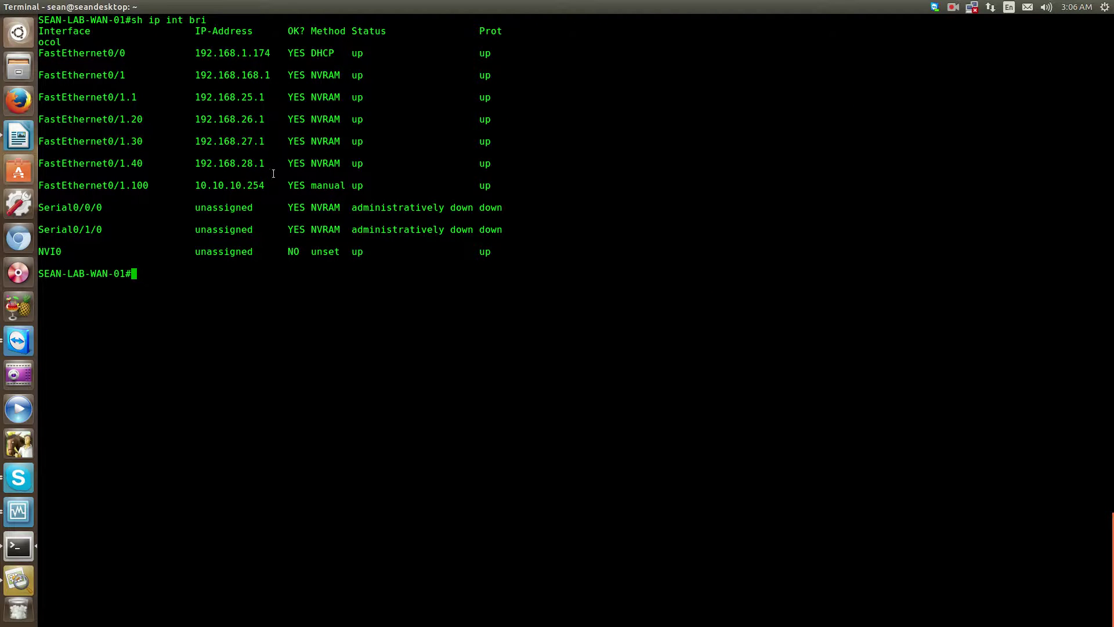
{"action": "key", "text": "Return"}
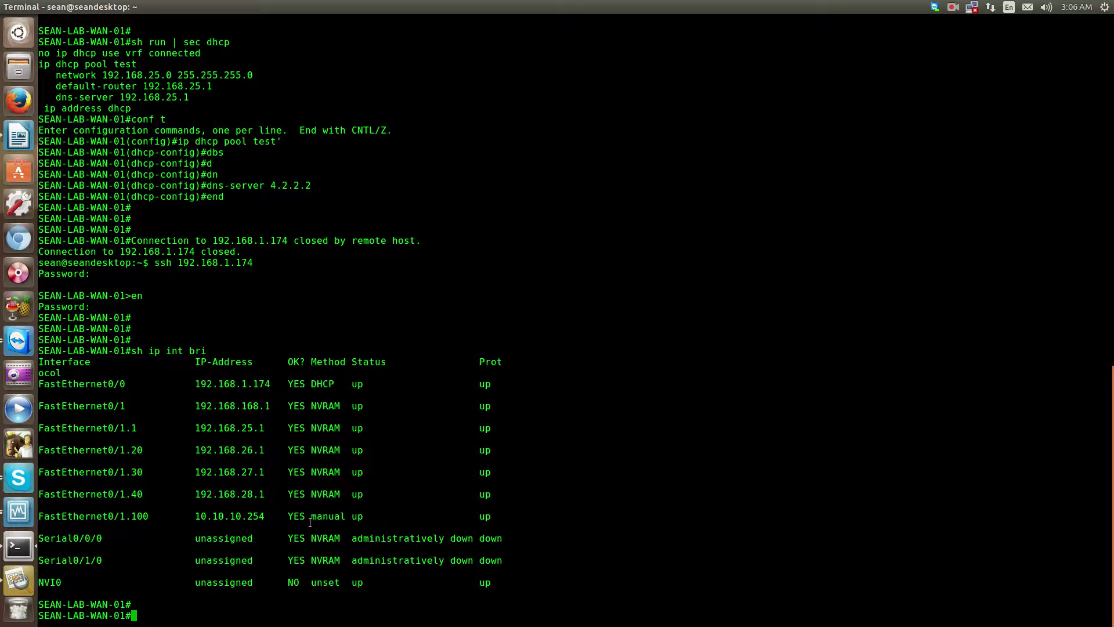
{"action": "key", "text": "Return"}
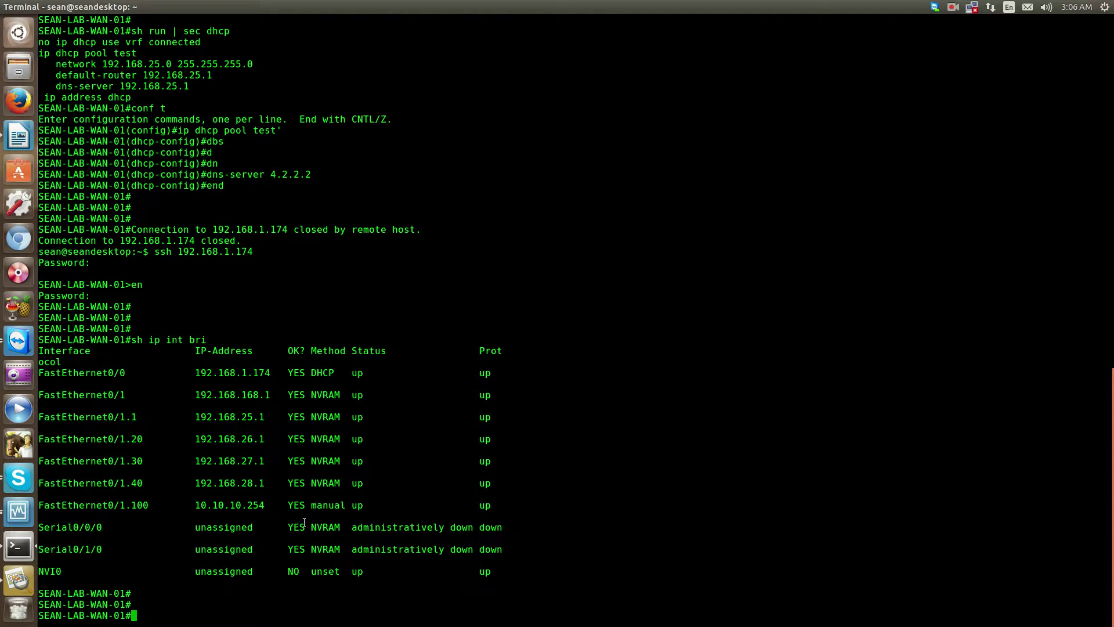
{"action": "type", "text": "show cdp nei"}
{"action": "key", "text": "Tab"}
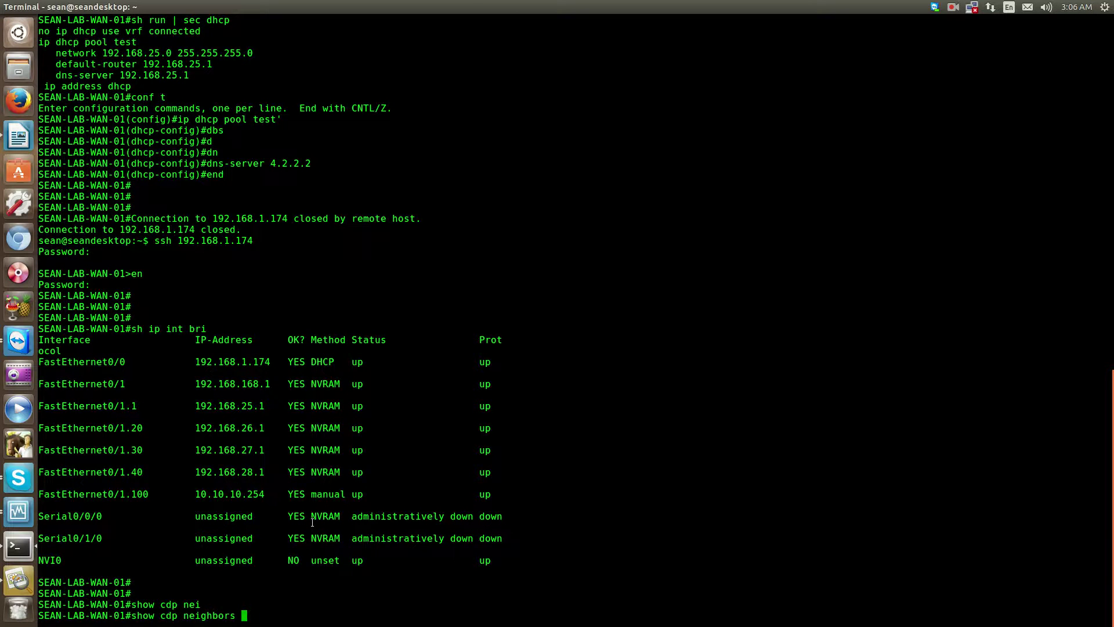
{"action": "key", "text": "Return"}
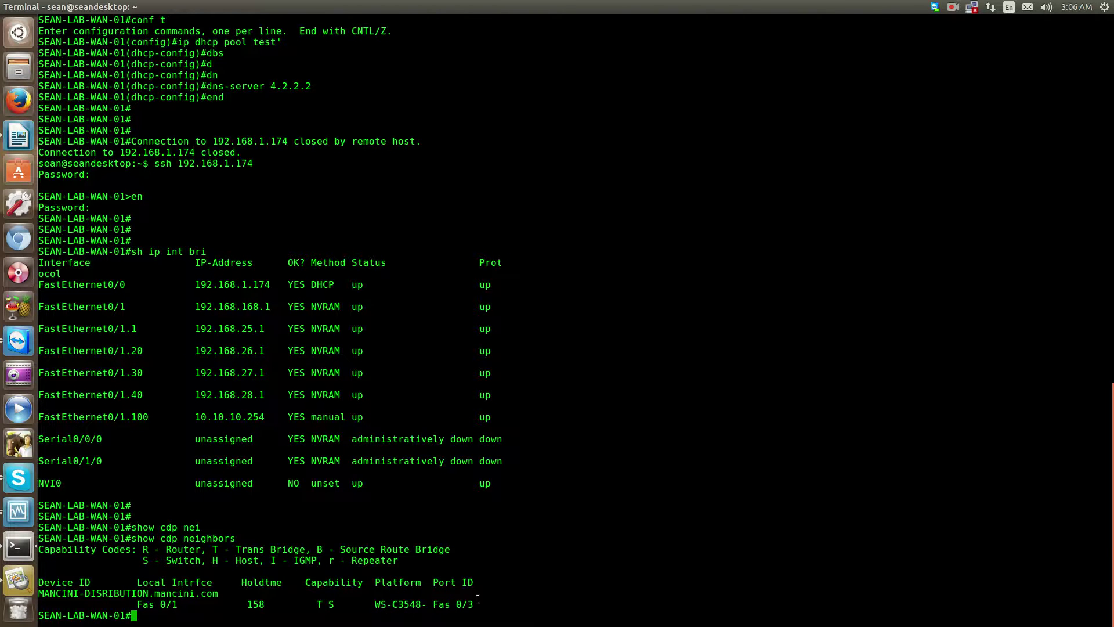
Telnet to the switch at 10.10.10.10, log in with username and password, and enter enable mode.
{"action": "type", "text": "telnet 10.10.10.10"}
{"action": "key", "text": "Return"}
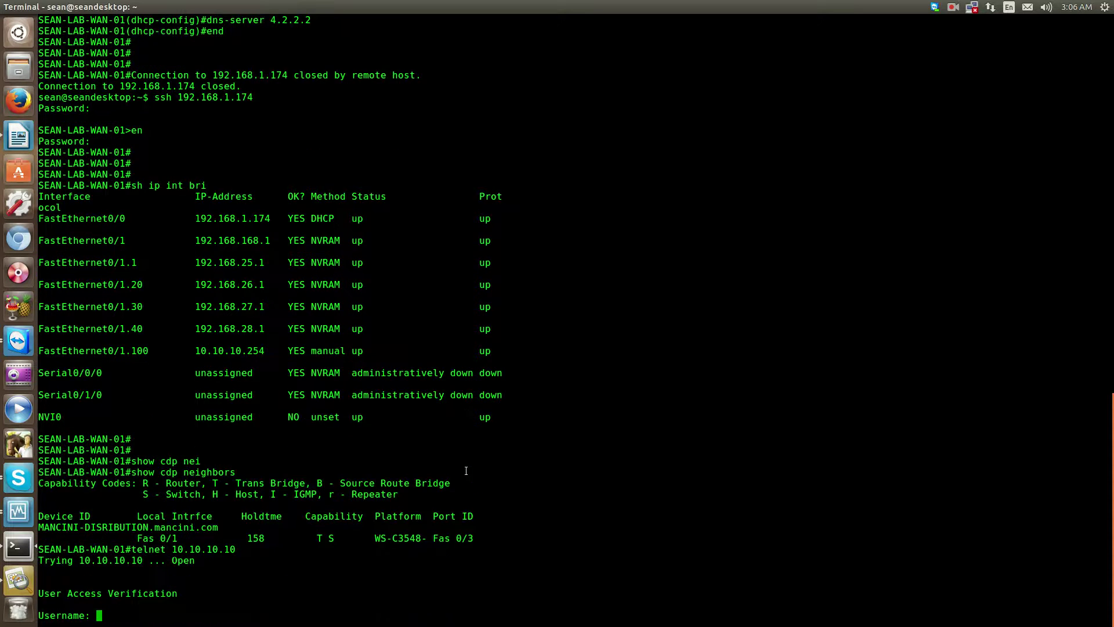
{"action": "type", "text": "sean"}
{"action": "key", "text": "Return"}
{"action": "key", "text": "Return"}
{"action": "type", "text": "show"}
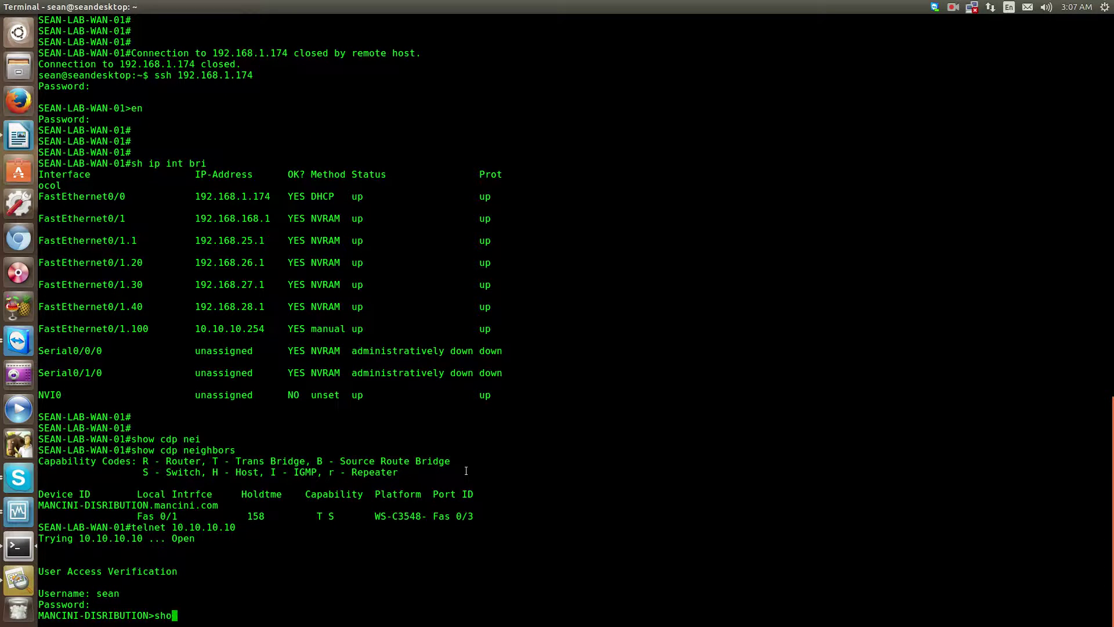
{"action": "key", "text": "BackSpace"}
{"action": "key", "text": "BackSpace"}
{"action": "key", "text": "BackSpace"}
{"action": "key", "text": "BackSpace"}
{"action": "type", "text": "en"}
{"action": "key", "text": "Return"}
{"action": "key", "text": "Return"}
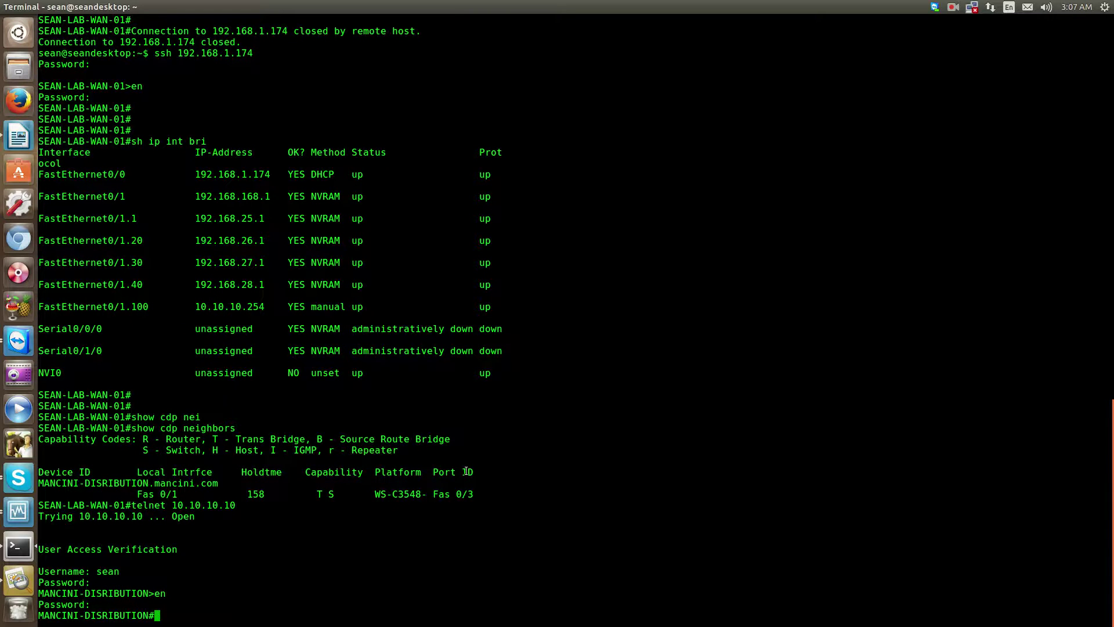
Run show cdp neighbors on the switch, listing the Cisco 1841 and 2611 neighbours.
{"action": "type", "text": "show cdp nei"}
{"action": "key", "text": "Tab"}
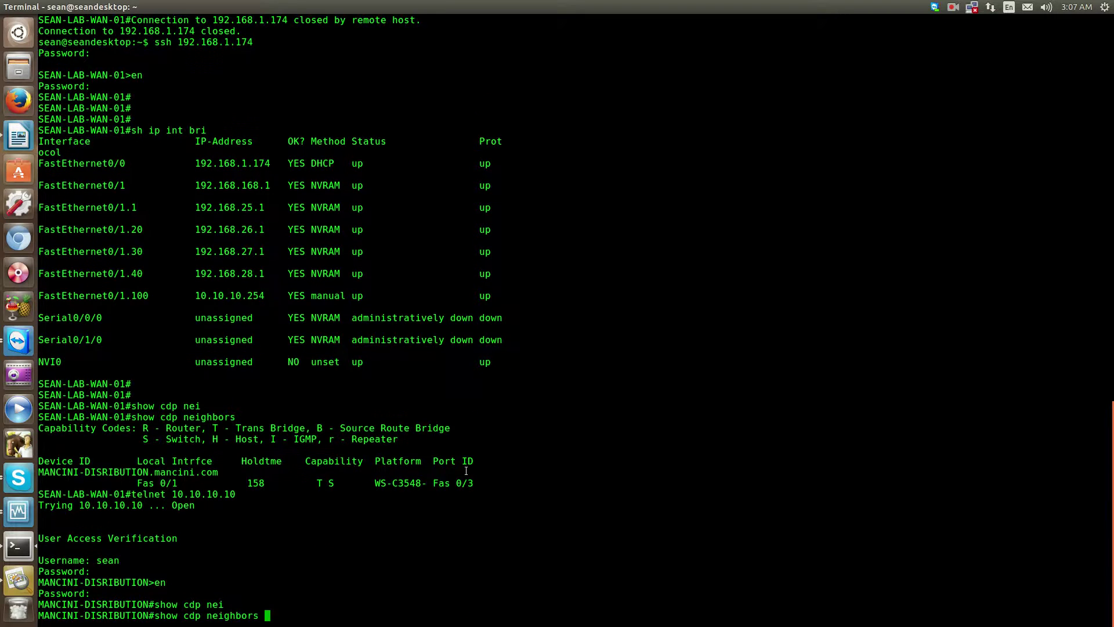
{"action": "key", "text": "Return"}
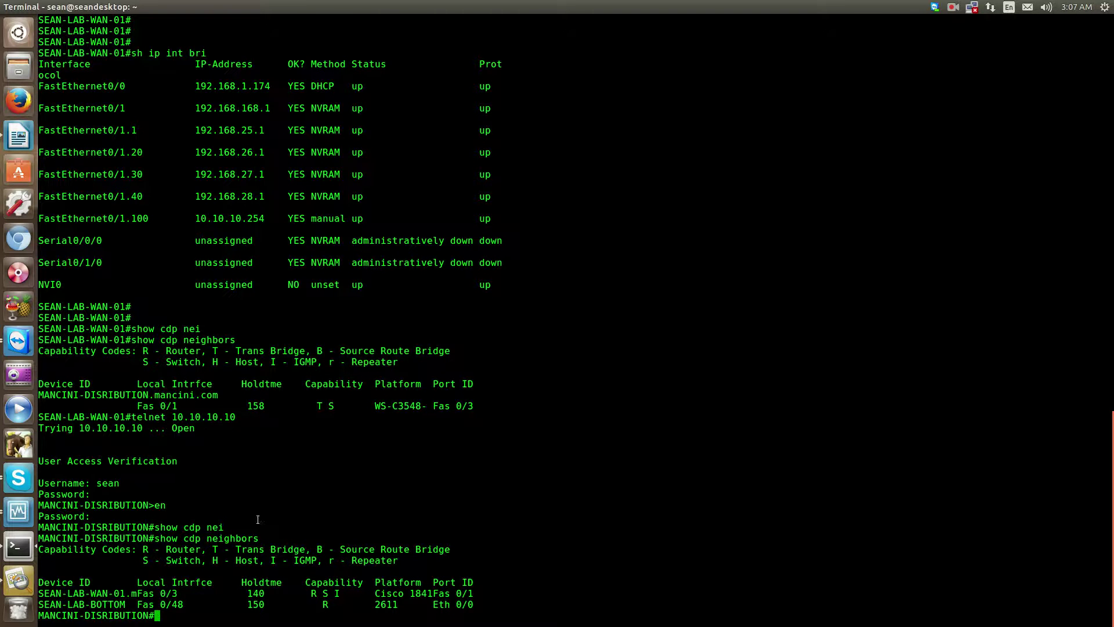
{"action": "scroll", "coordinate": [257, 511], "scroll_direction": "up", "scroll_amount": 2}
{"action": "scroll", "coordinate": [254, 489], "scroll_direction": "down", "scroll_amount": 2}
Minimize the terminal to view the router stack photo, then bring the Network Topology Mapper VM forward.
{"action": "mouse_move", "coordinate": [23, 7]}
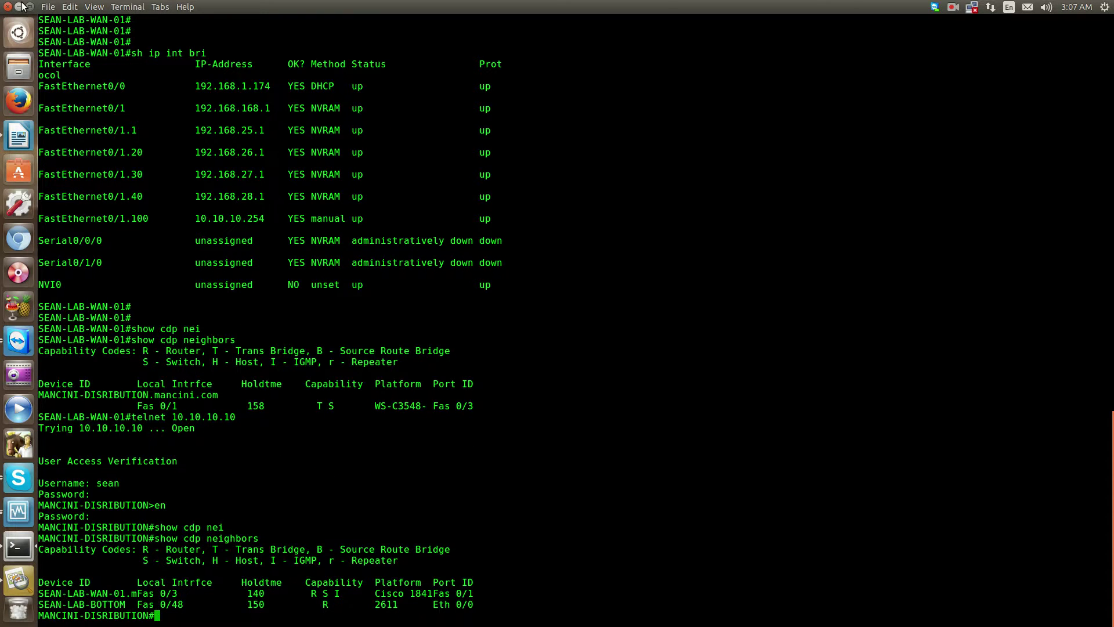
{"action": "left_click", "coordinate": [20, 7]}
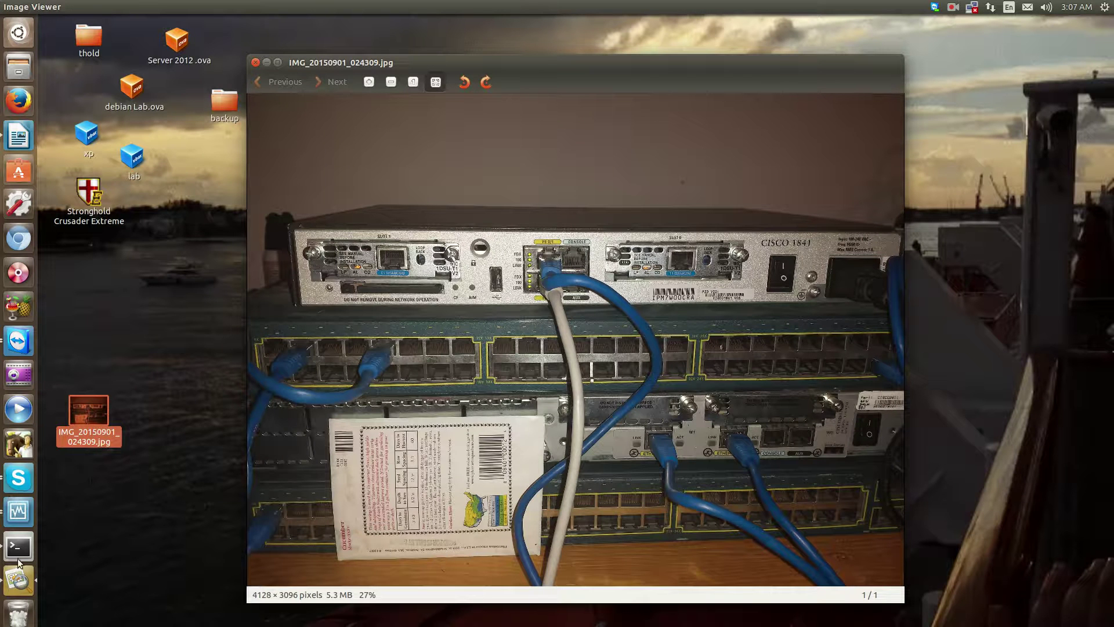
{"action": "left_click", "coordinate": [19, 512]}
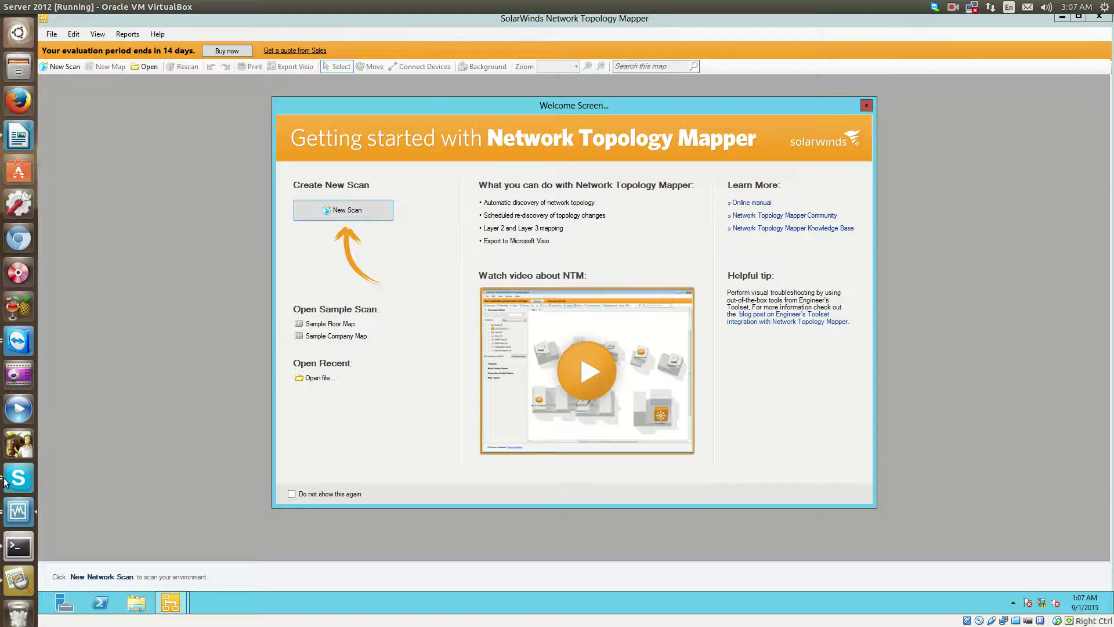
{"action": "left_click", "coordinate": [18, 558]}
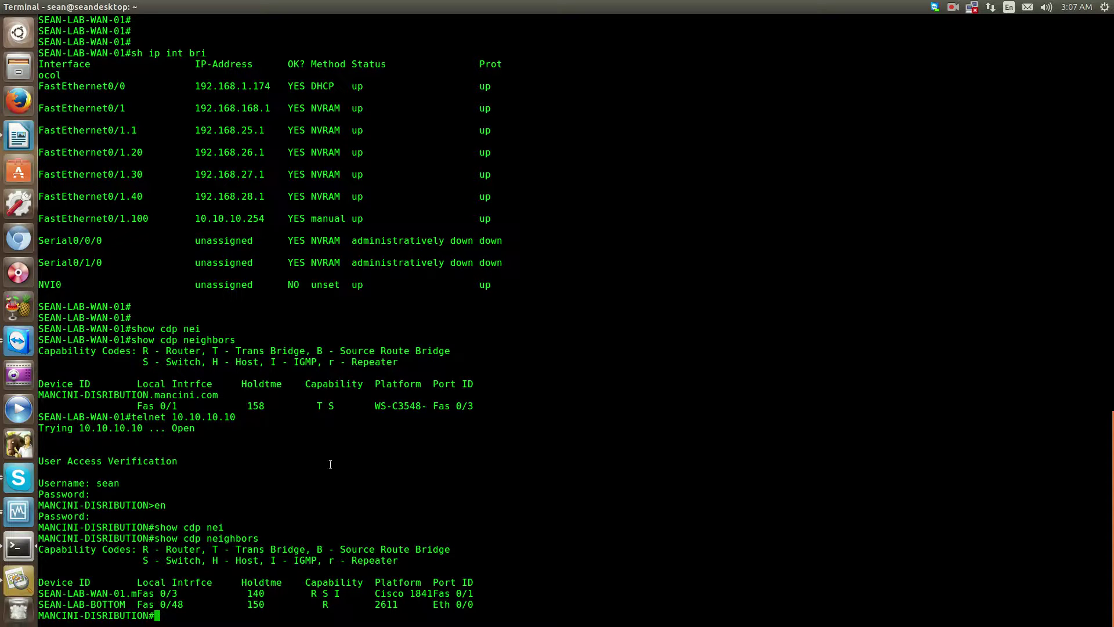
{"action": "left_click", "coordinate": [14, 521]}
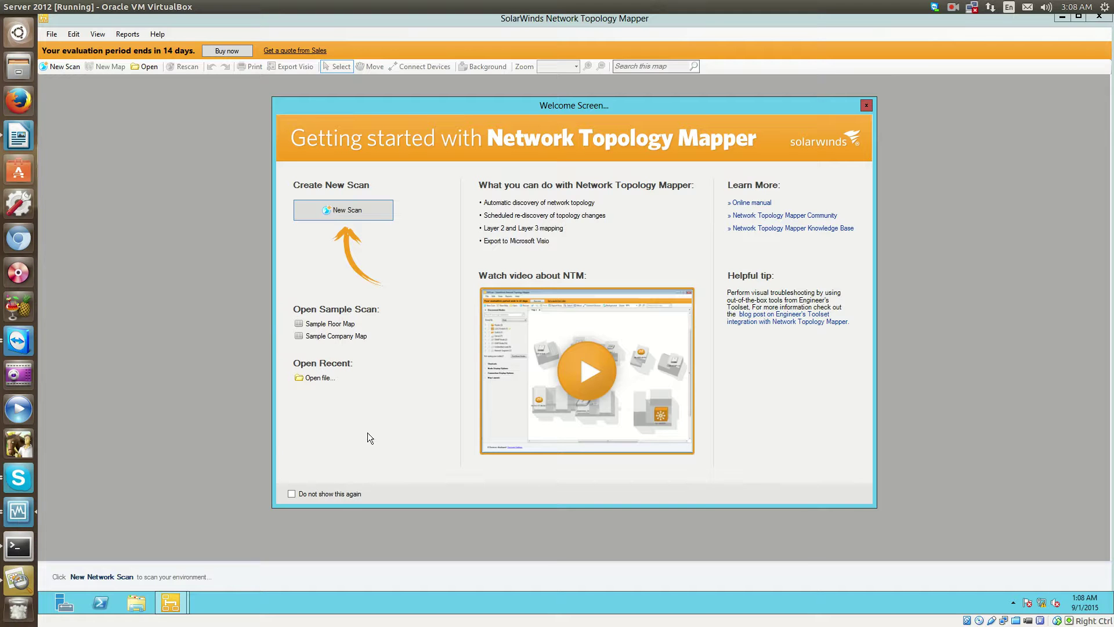
Start a new scan with the public stored and discovery credentials ticked.
{"action": "left_click", "coordinate": [328, 215]}
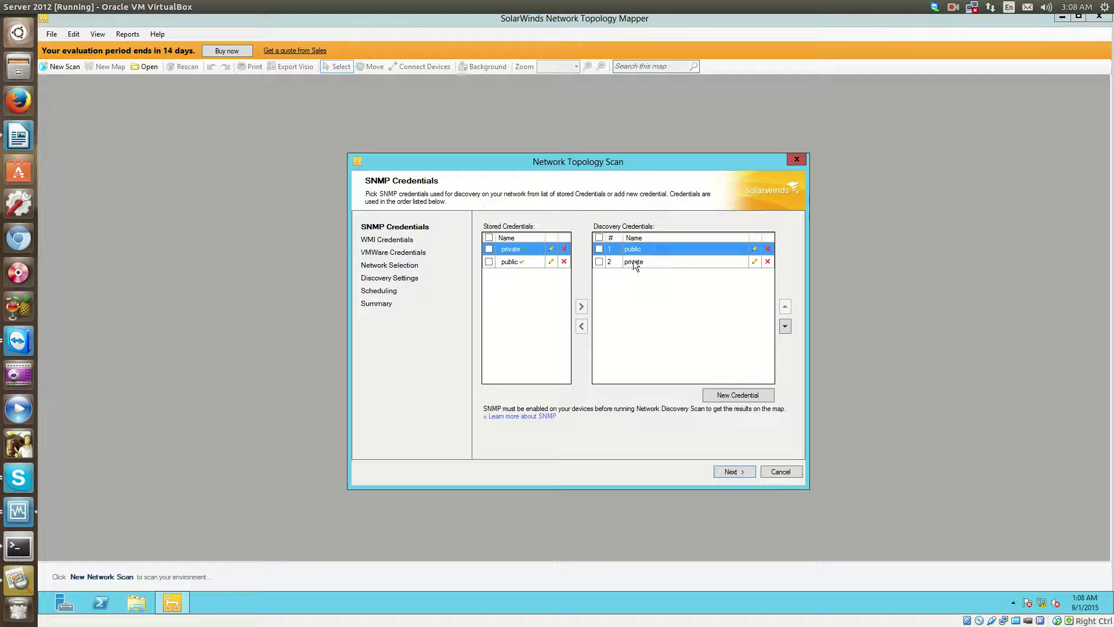
{"action": "left_click", "coordinate": [488, 262]}
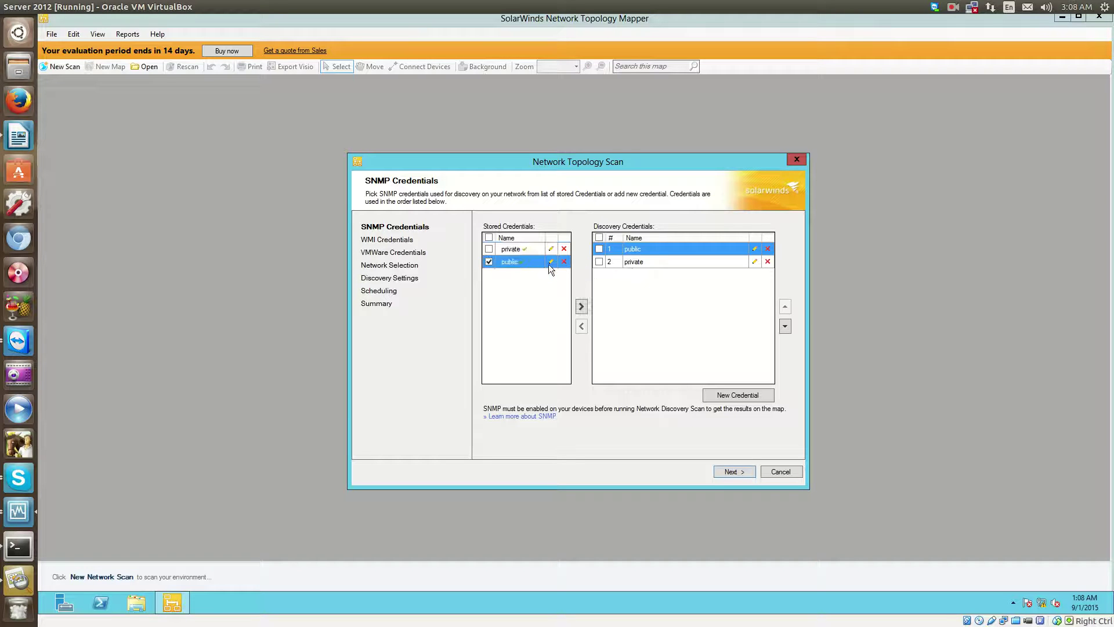
{"action": "left_click", "coordinate": [599, 249]}
Draft an SNMPv1/2c credential with a name and community string, then cancel it unsaved.
{"action": "left_click", "coordinate": [750, 395]}
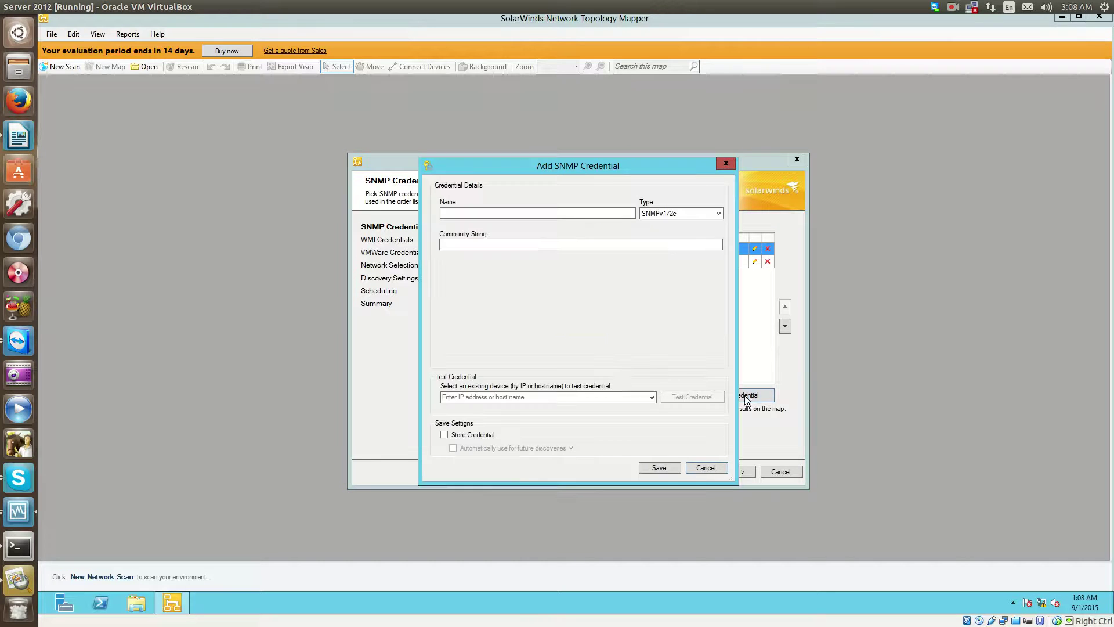
{"action": "left_click", "coordinate": [692, 213]}
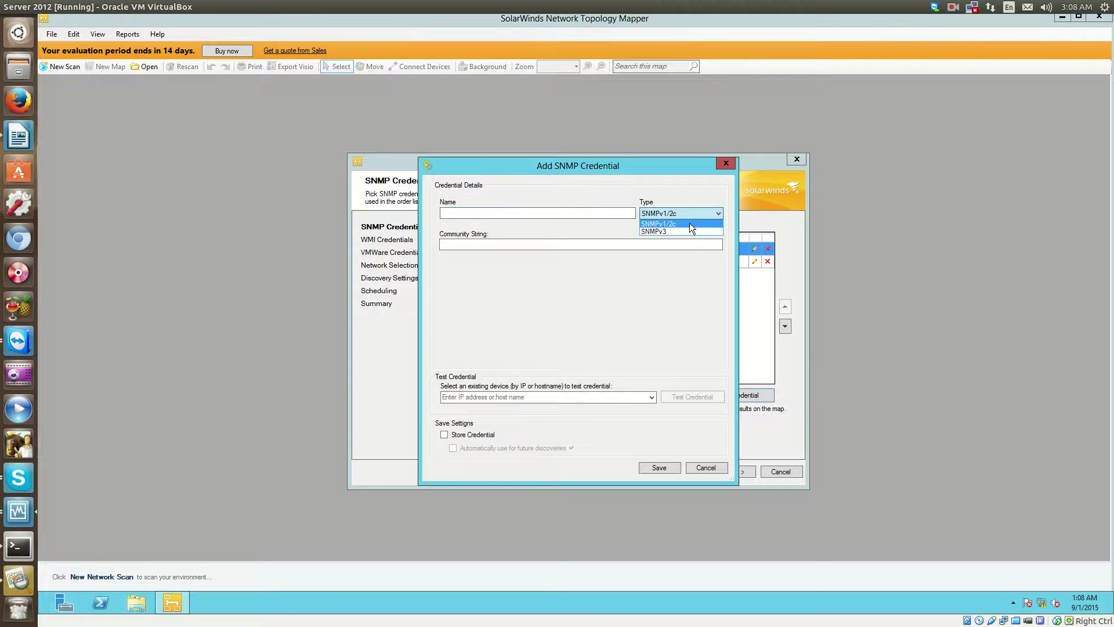
{"action": "left_click", "coordinate": [526, 214]}
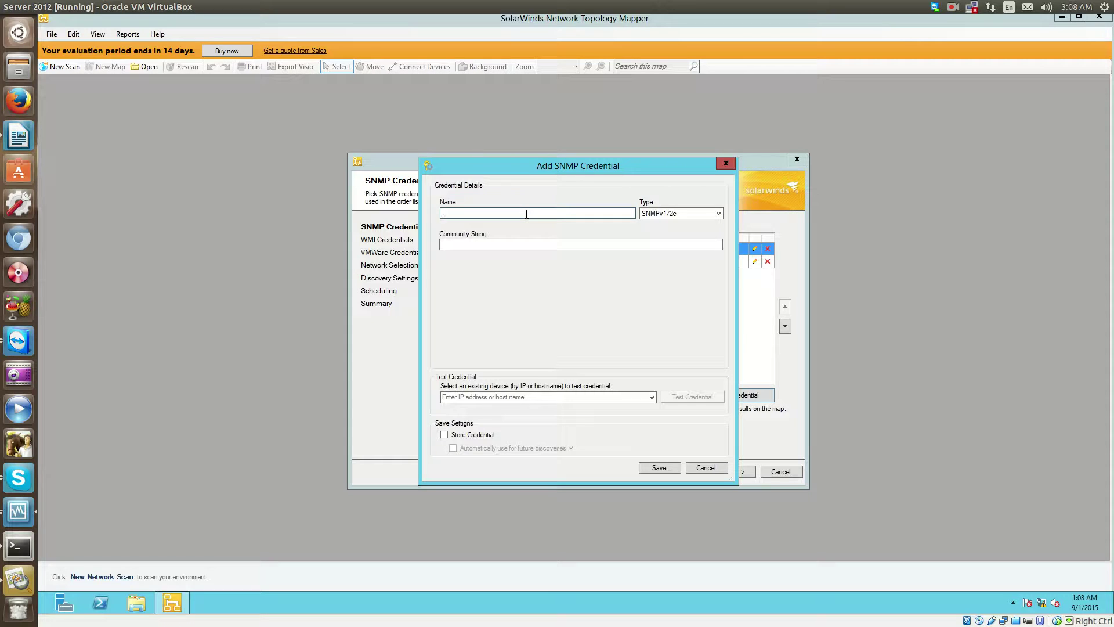
{"action": "left_click", "coordinate": [508, 245]}
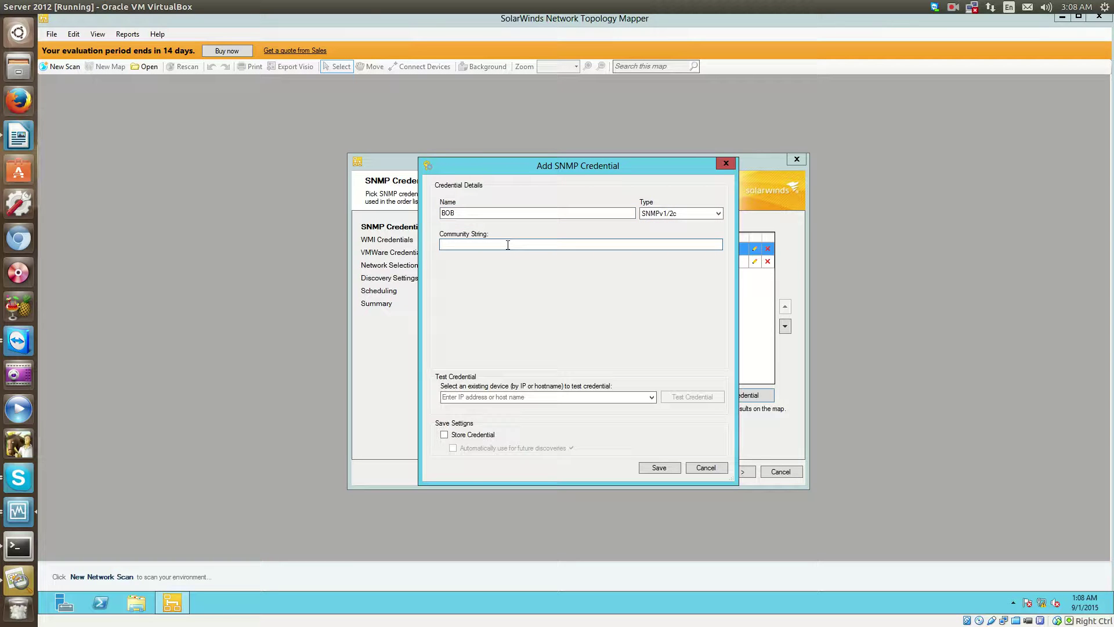
{"action": "key", "text": "BackSpace"}
{"action": "key", "text": "BackSpace"}
{"action": "key", "text": "BackSpace"}
{"action": "left_click", "coordinate": [688, 213]}
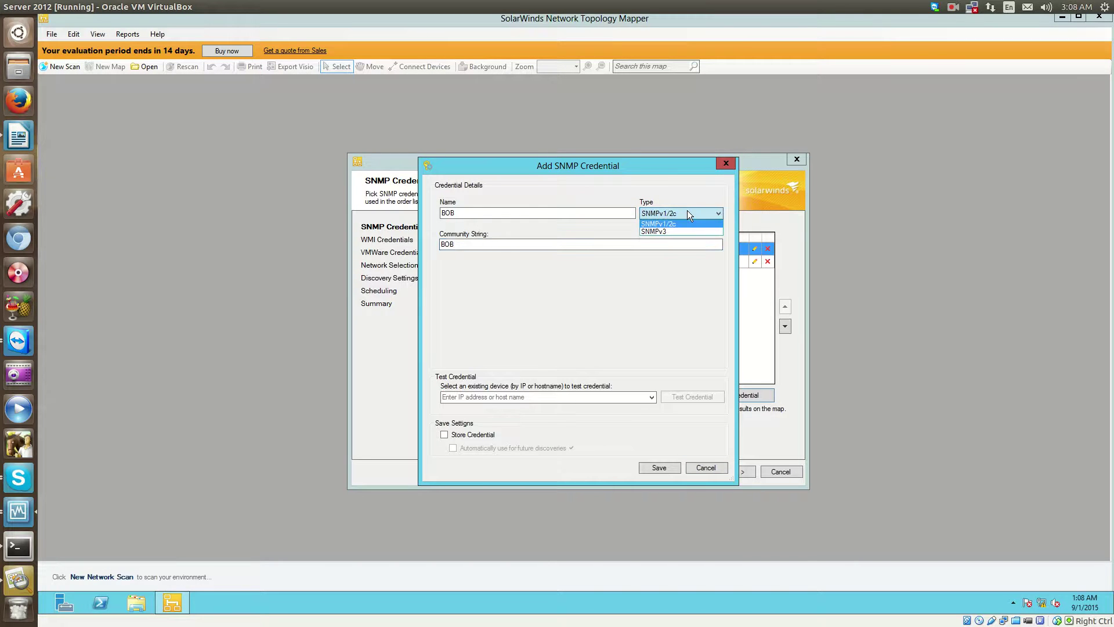
{"action": "left_click", "coordinate": [488, 401]}
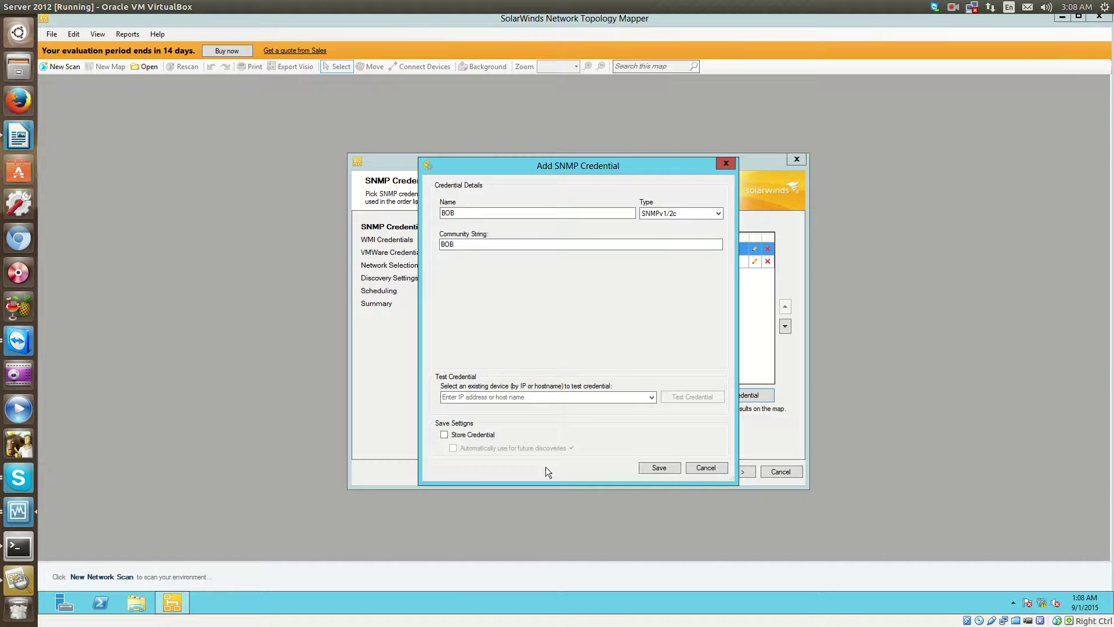
{"action": "left_click", "coordinate": [694, 466]}
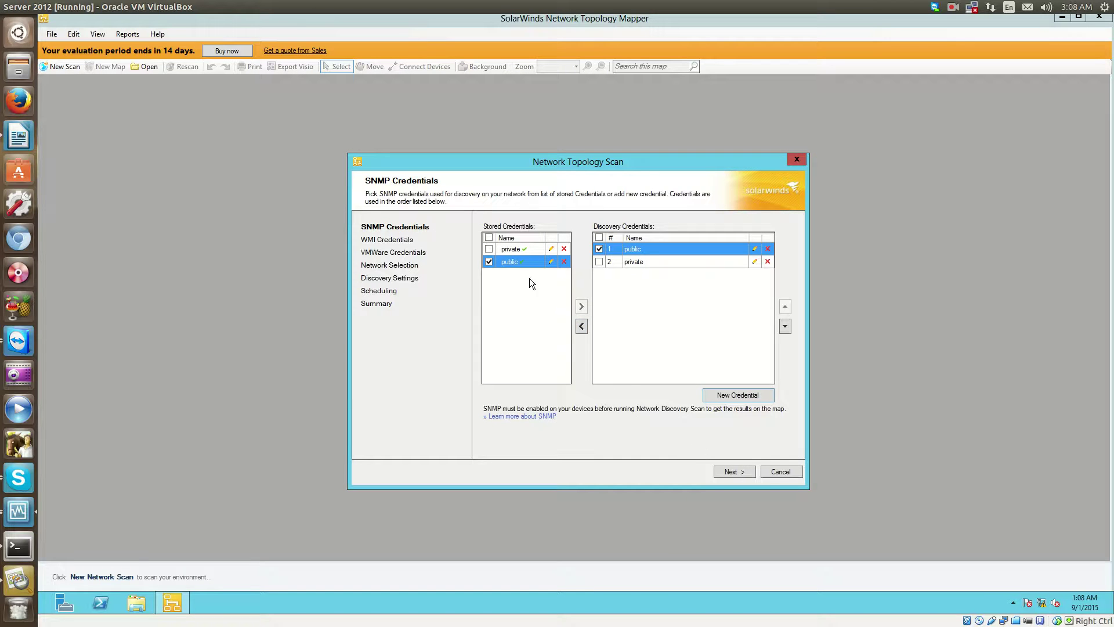
Skip past the empty WMI and VMware credential pages to Network Selection.
{"action": "left_click", "coordinate": [720, 471]}
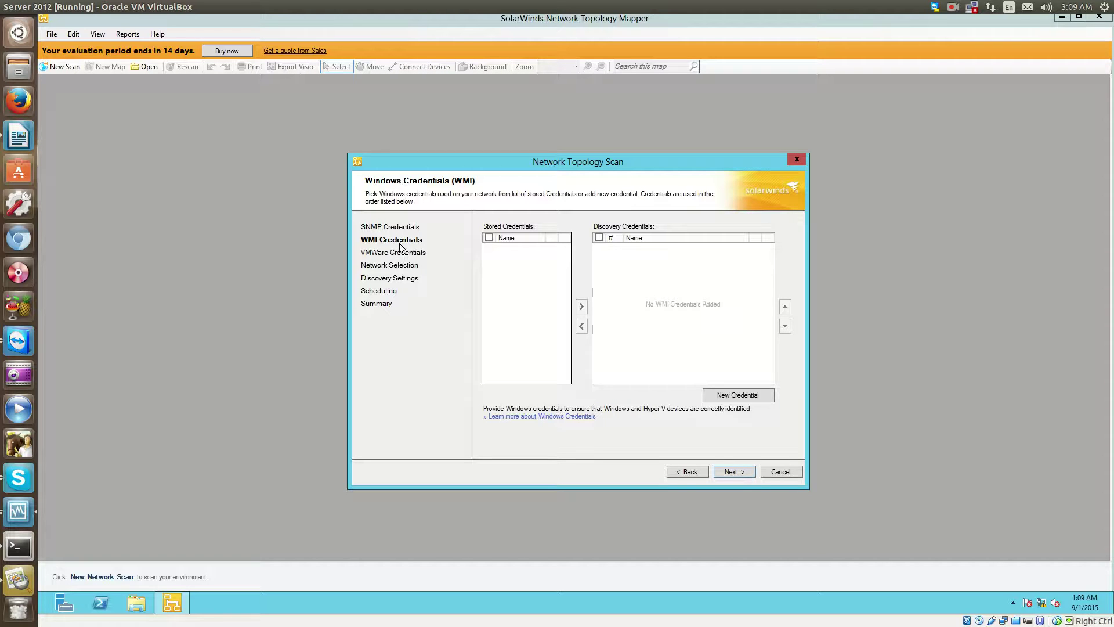
{"action": "left_click", "coordinate": [724, 468]}
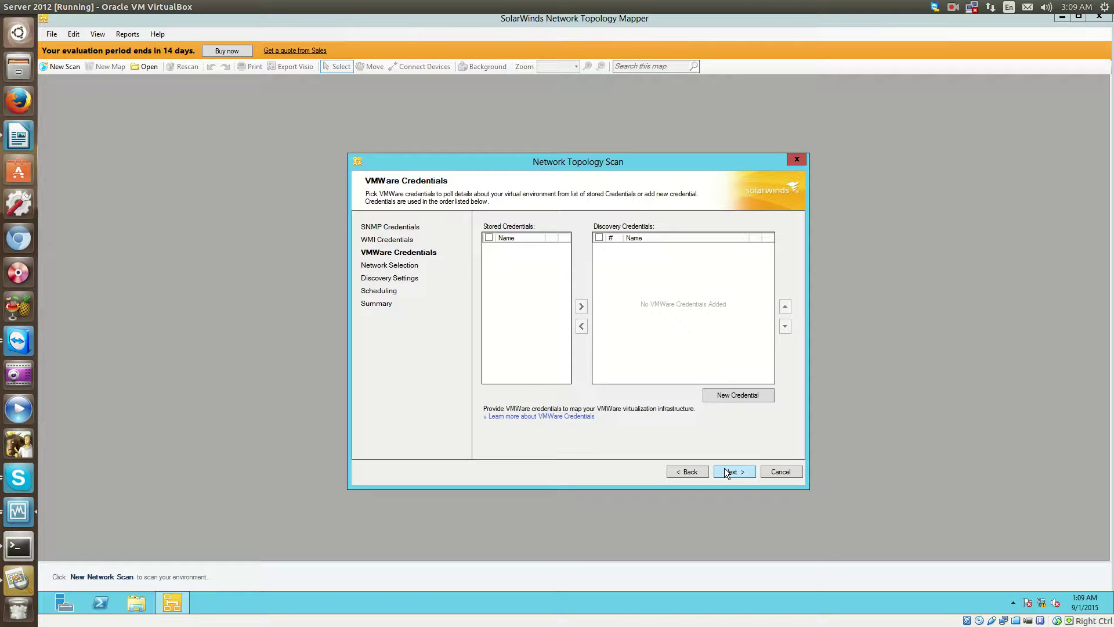
{"action": "left_click", "coordinate": [723, 471]}
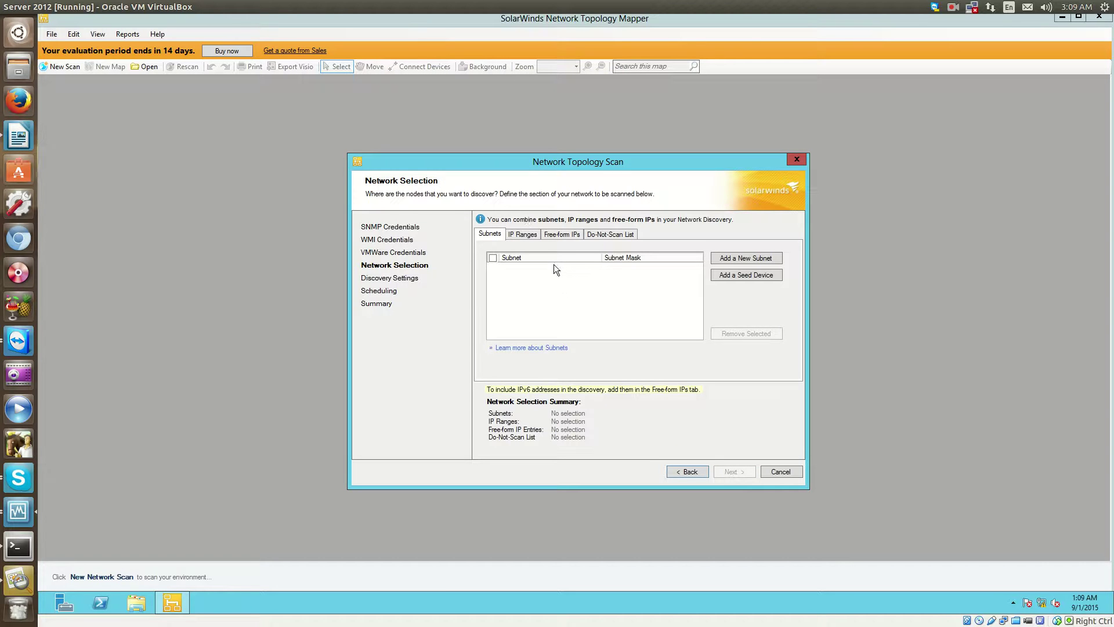
{"action": "left_click", "coordinate": [520, 237]}
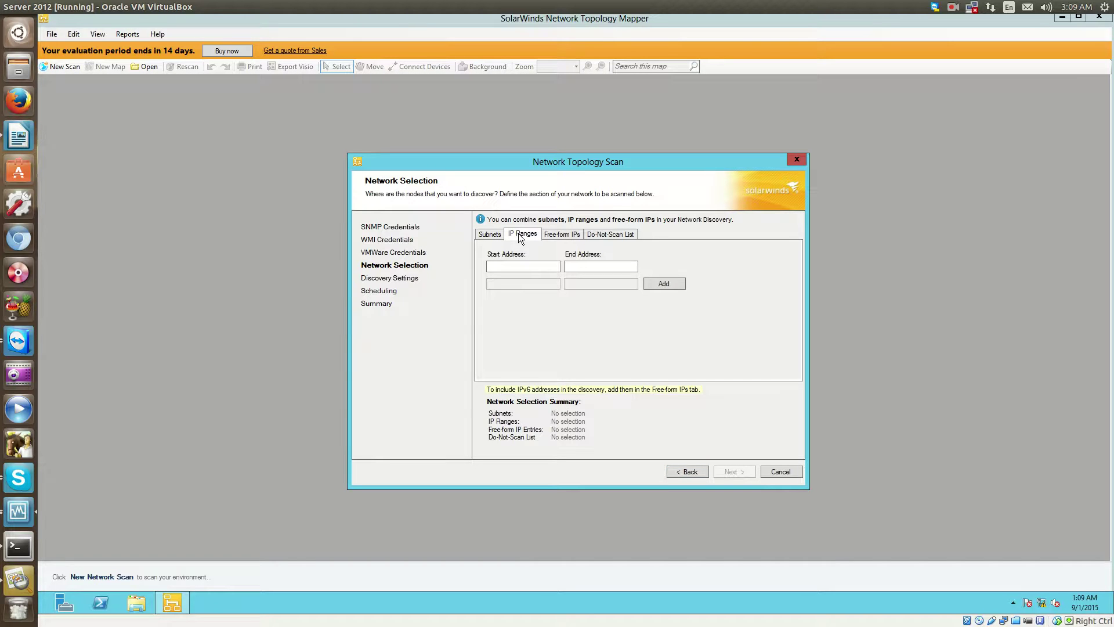
{"action": "left_click", "coordinate": [570, 235]}
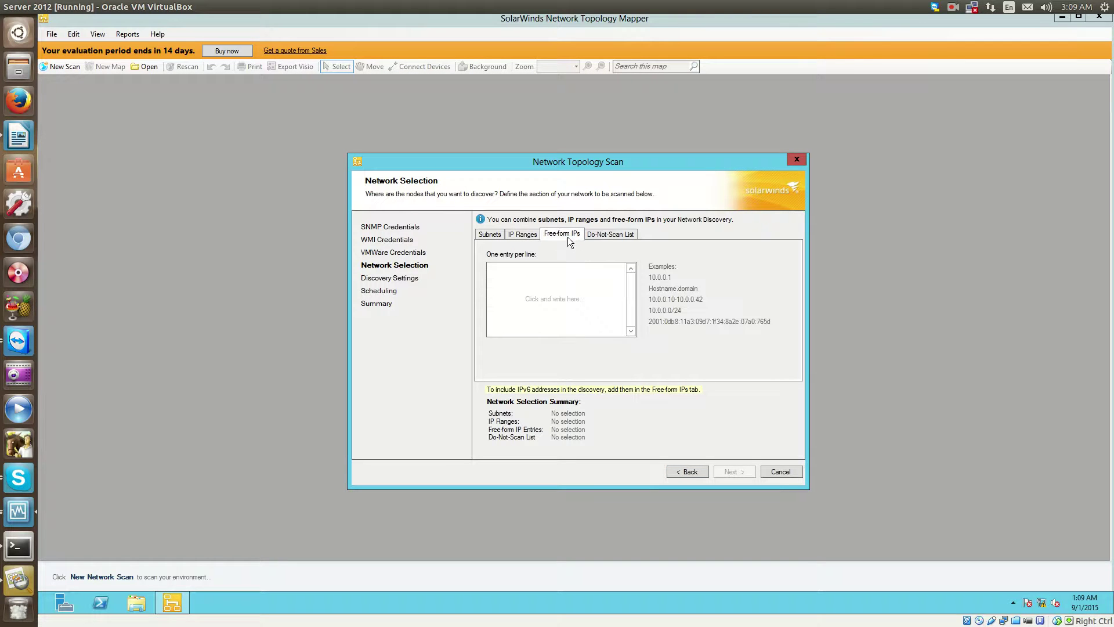
{"action": "left_click", "coordinate": [581, 275]}
{"action": "type", "text": "10"}
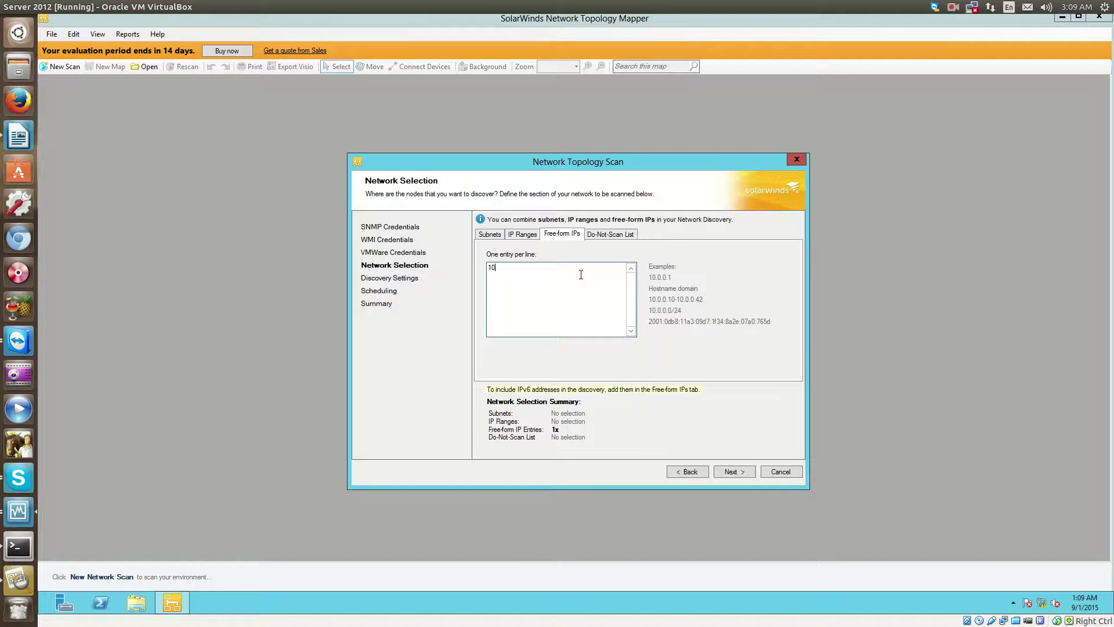
{"action": "type", "text": ".10.10.10-20.20.20.20"}
{"action": "left_click_drag", "start_coordinate": [596, 267], "coordinate": [438, 268]}
{"action": "key", "text": "BackSpace"}
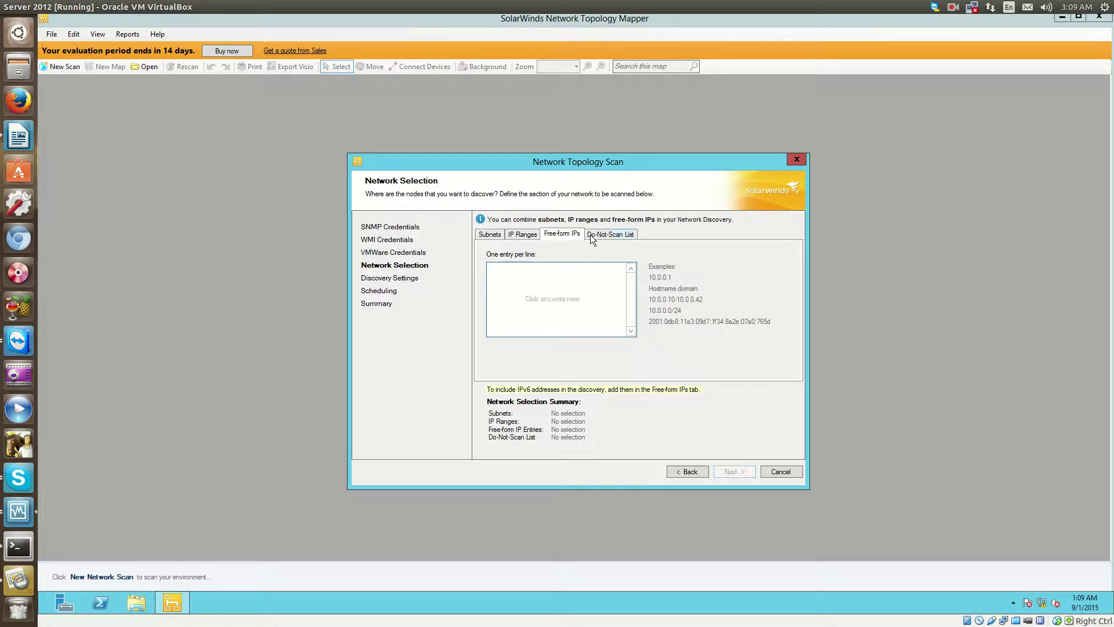
{"action": "left_click", "coordinate": [596, 234]}
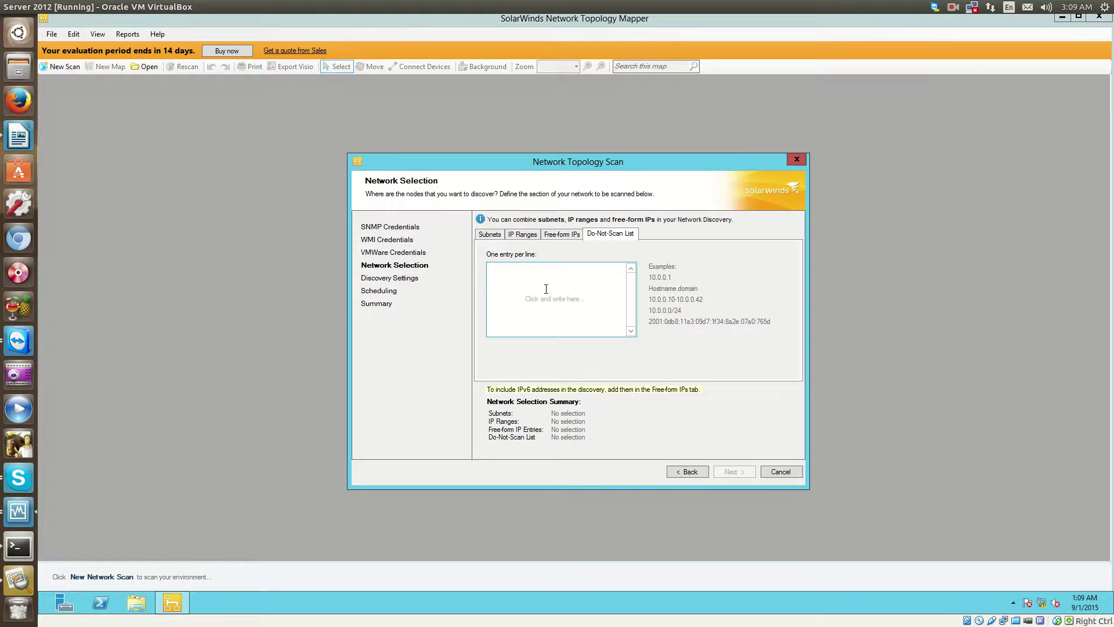
{"action": "left_click", "coordinate": [521, 234]}
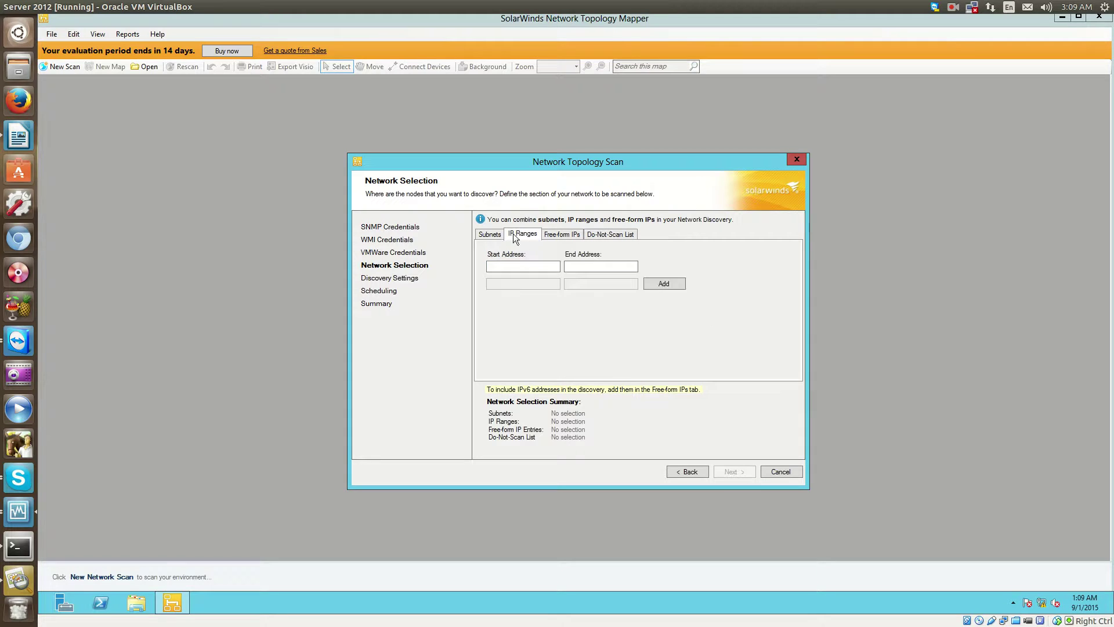
{"action": "left_click", "coordinate": [482, 236]}
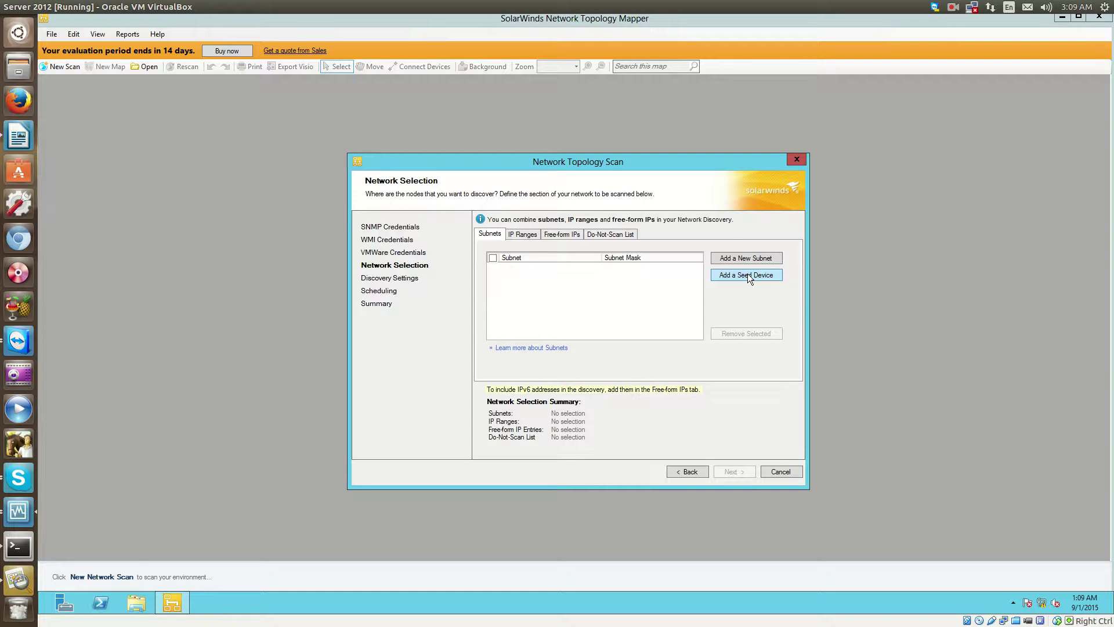
Exit the switch telnet session and run sh ip int bri on the router, showing 192.168.25.1–192.168.28.1 and 10.10.10.254.
{"action": "left_click", "coordinate": [26, 543]}
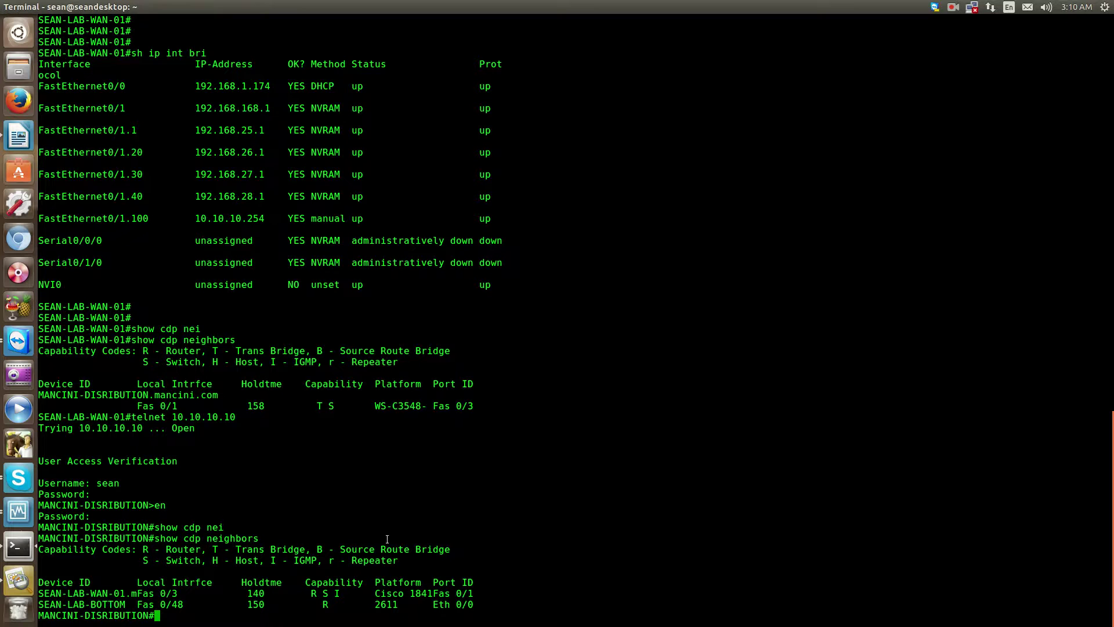
{"action": "type", "text": "exit"}
{"action": "key", "text": "Return"}
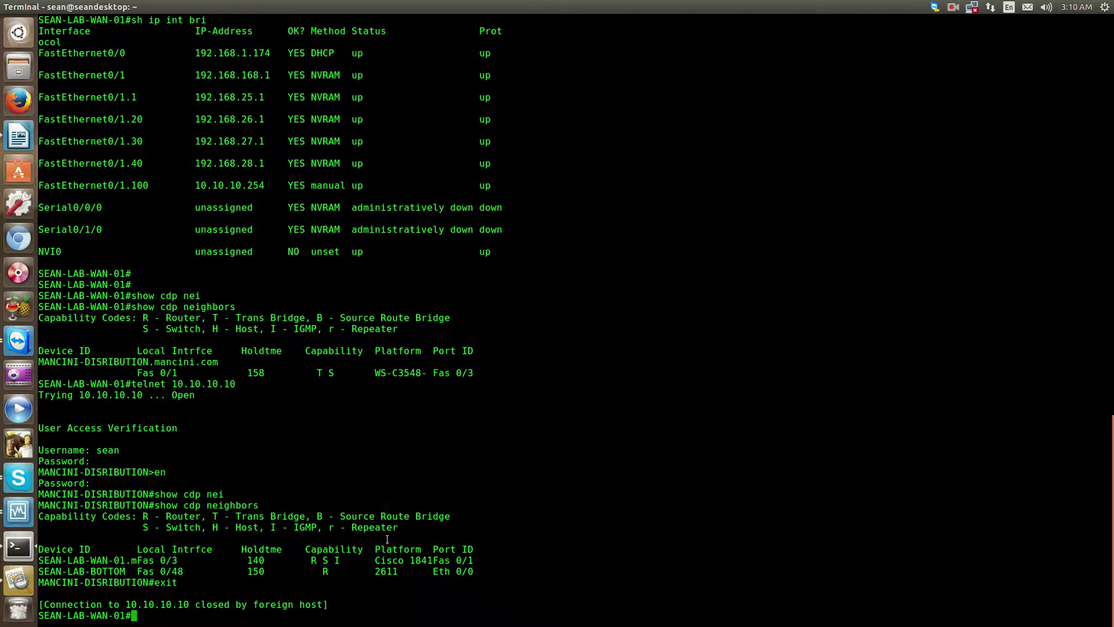
{"action": "key", "text": "Return"}
{"action": "key", "text": "Return"}
{"action": "key", "text": "Return"}
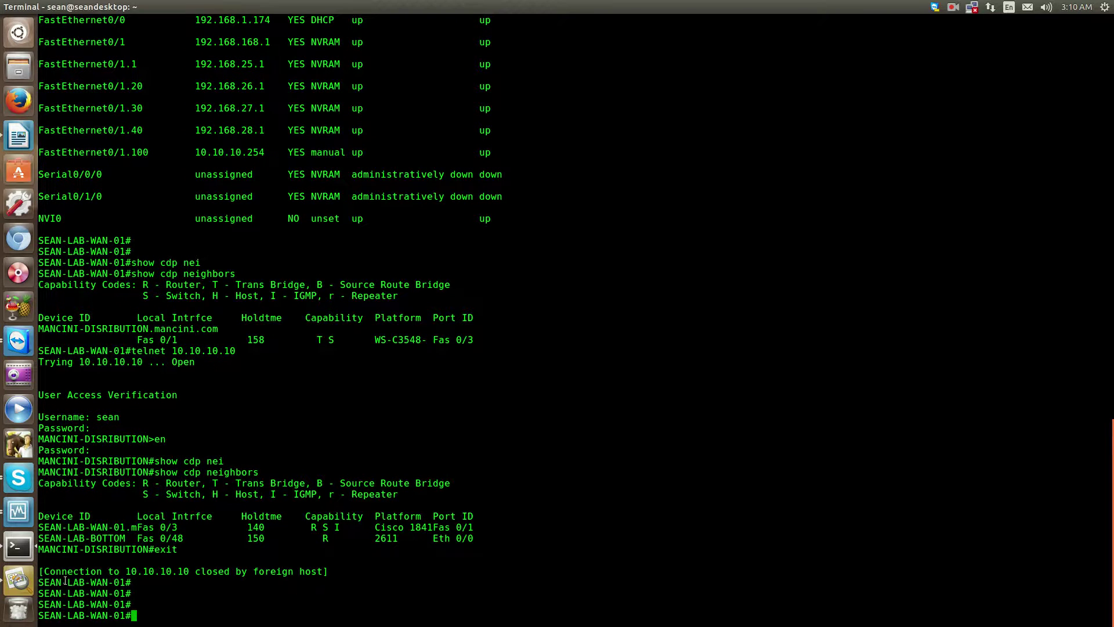
{"action": "type", "text": "sh ip int bri"}
{"action": "key", "text": "Return"}
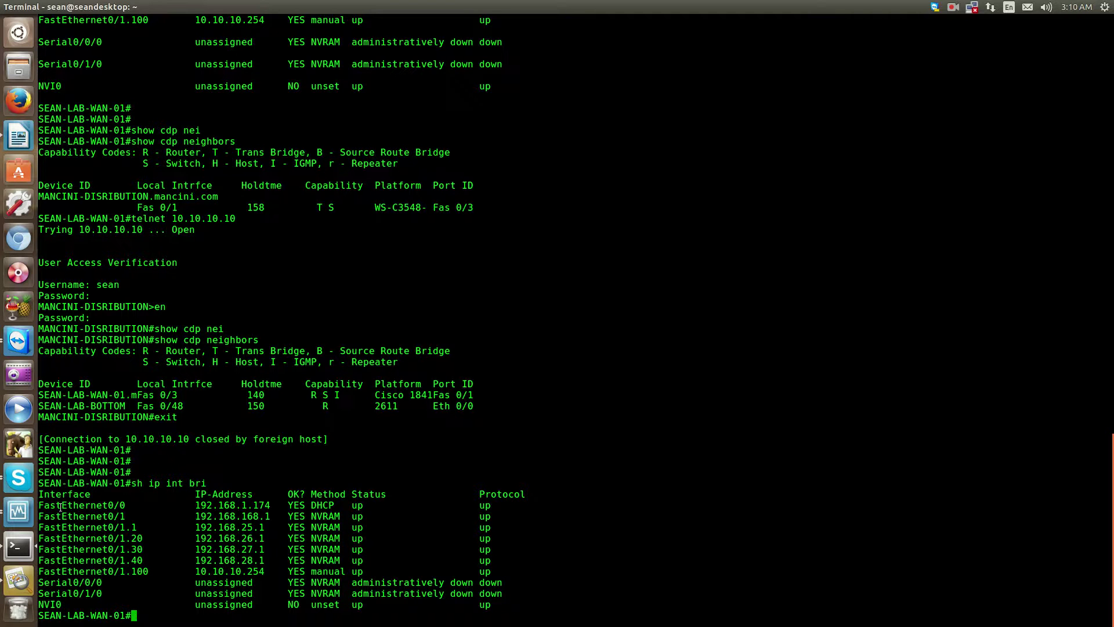
Add 192.168.25.1 as a seed device, filling the subnet list with 7 /24 subnets.
{"action": "left_click", "coordinate": [18, 7]}
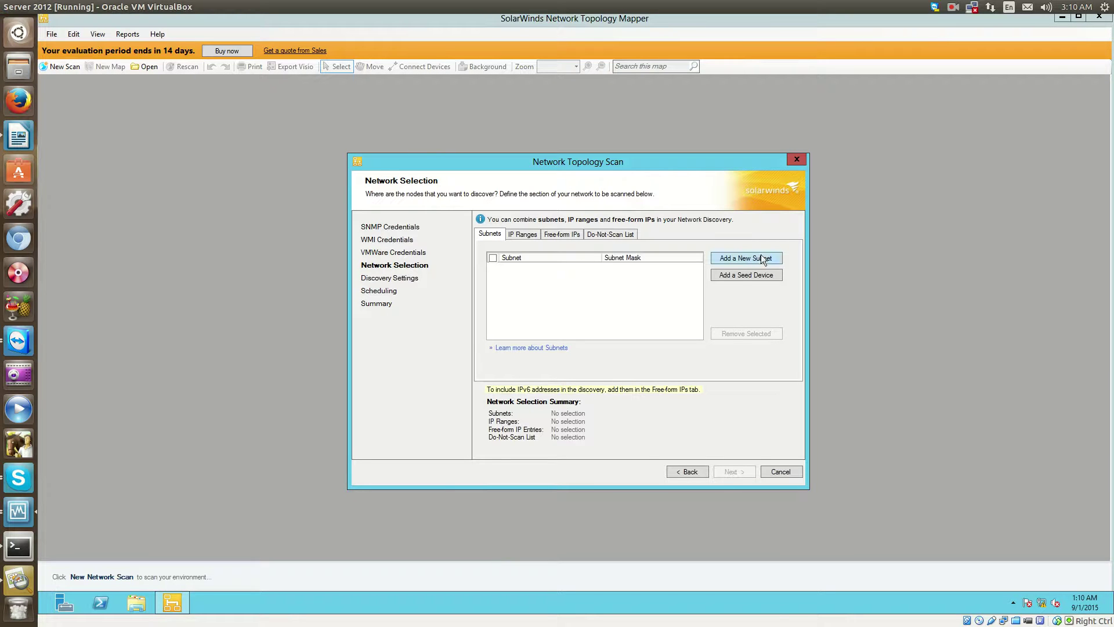
{"action": "left_click", "coordinate": [736, 274]}
{"action": "type", "text": "19"}
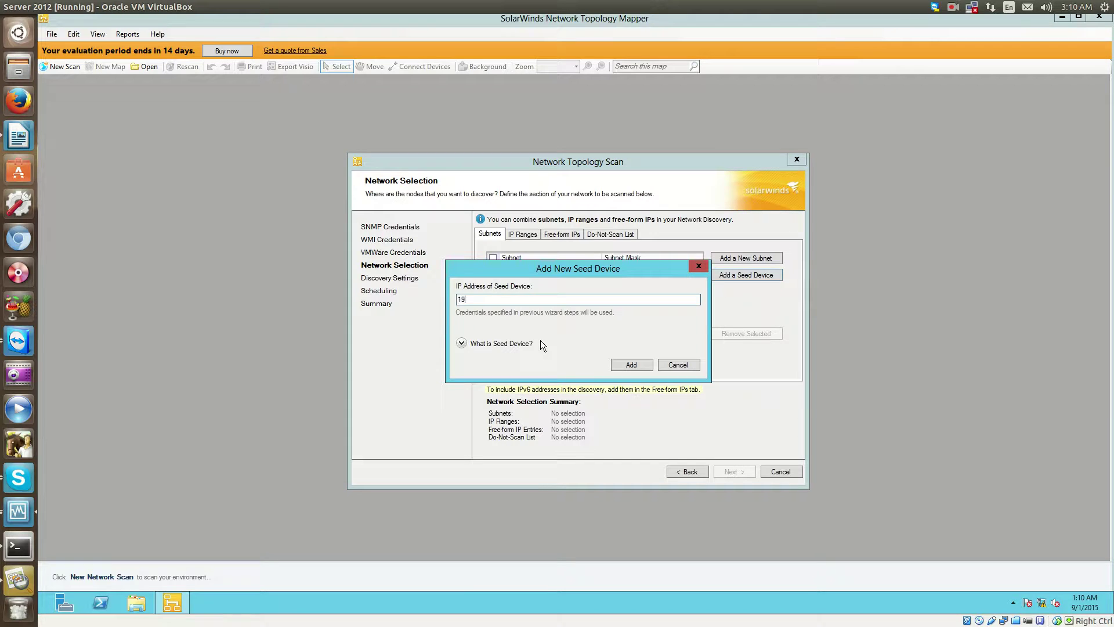
{"action": "type", "text": "2.168.25.1"}
{"action": "left_click", "coordinate": [637, 363]}
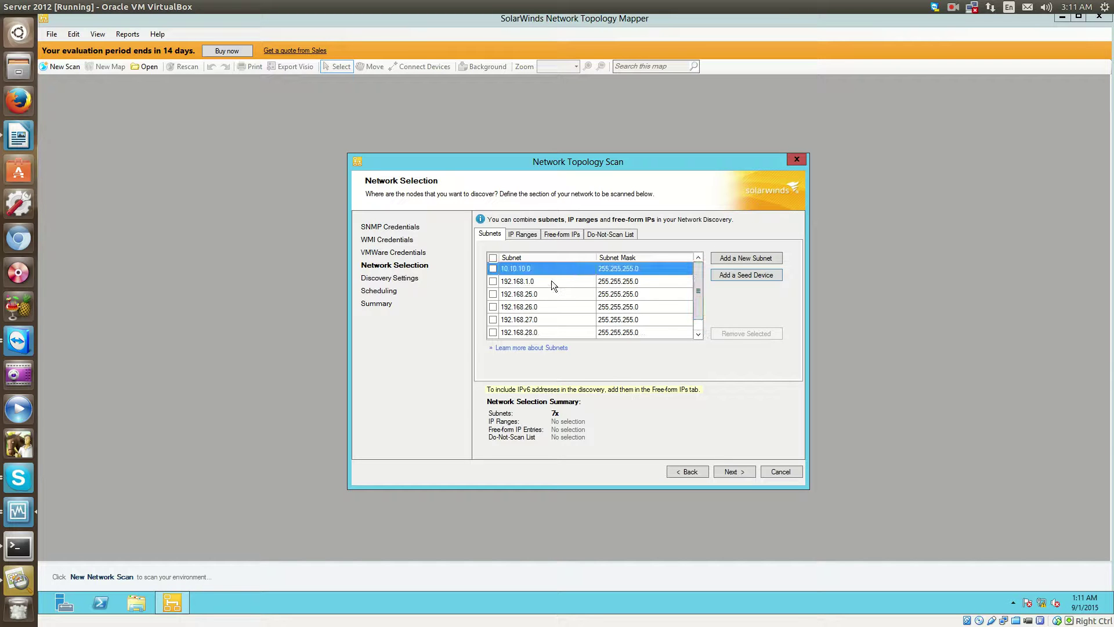
Highlight the FastEthernet0/1.100 address and the FastEthernet0/0 row in the interface summary.
{"action": "left_click", "coordinate": [18, 546]}
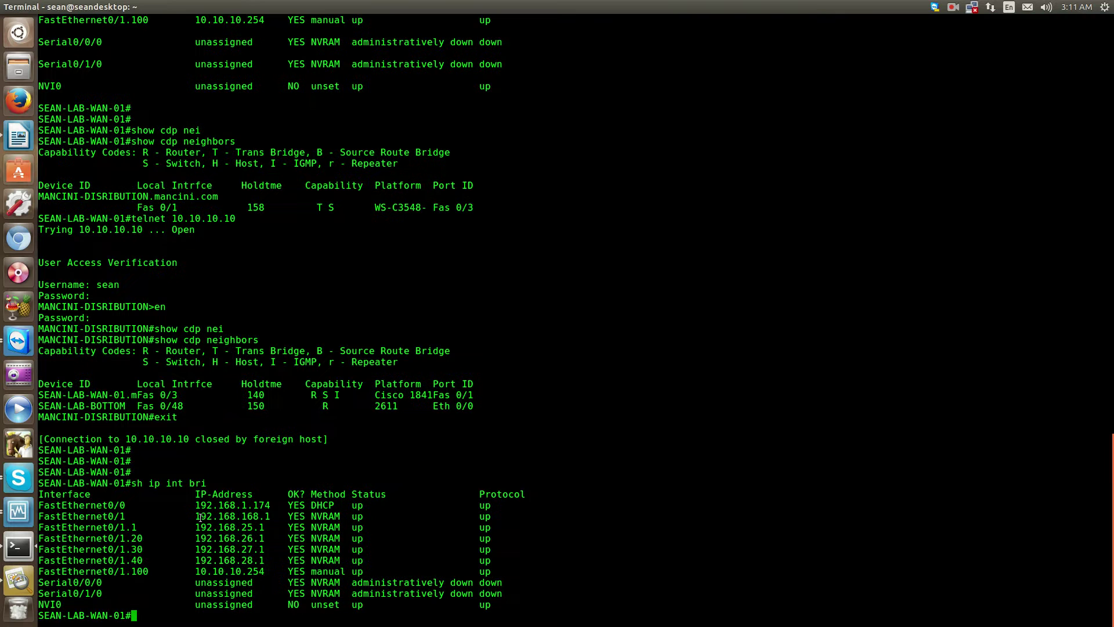
{"action": "left_click_drag", "start_coordinate": [195, 571], "coordinate": [237, 571]}
{"action": "left_click_drag", "start_coordinate": [50, 505], "coordinate": [508, 505]}
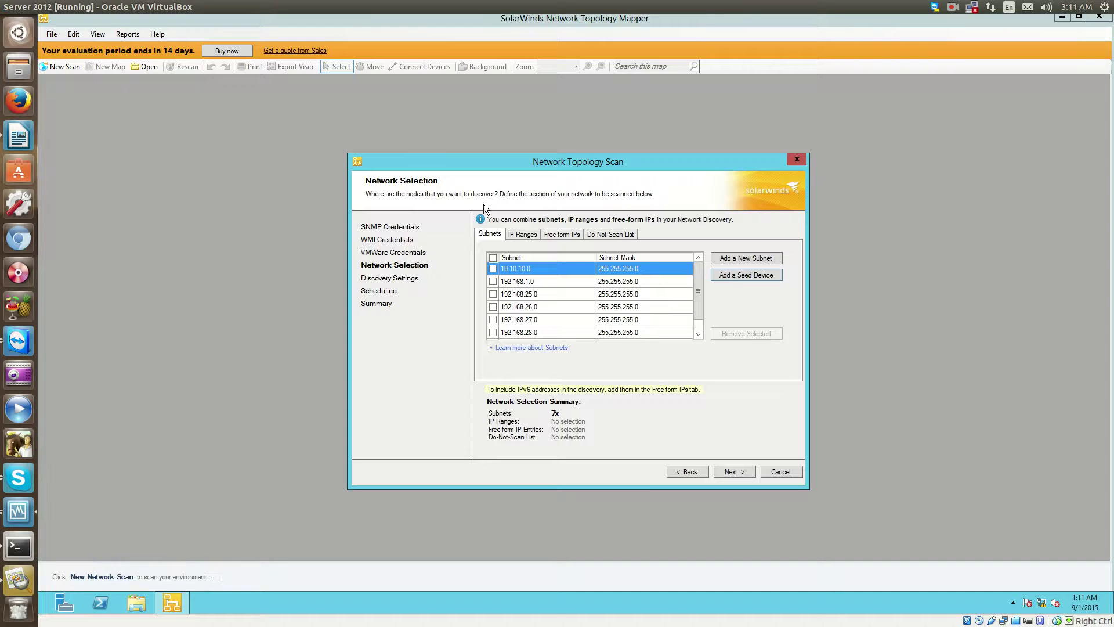
Tick the 10.10.10.0 subnet, then the header checkbox so all seven subnets are selected.
{"action": "left_click", "coordinate": [19, 6]}
{"action": "left_click_drag", "start_coordinate": [696, 295], "coordinate": [673, 267]}
{"action": "left_click_drag", "start_coordinate": [699, 311], "coordinate": [700, 323]}
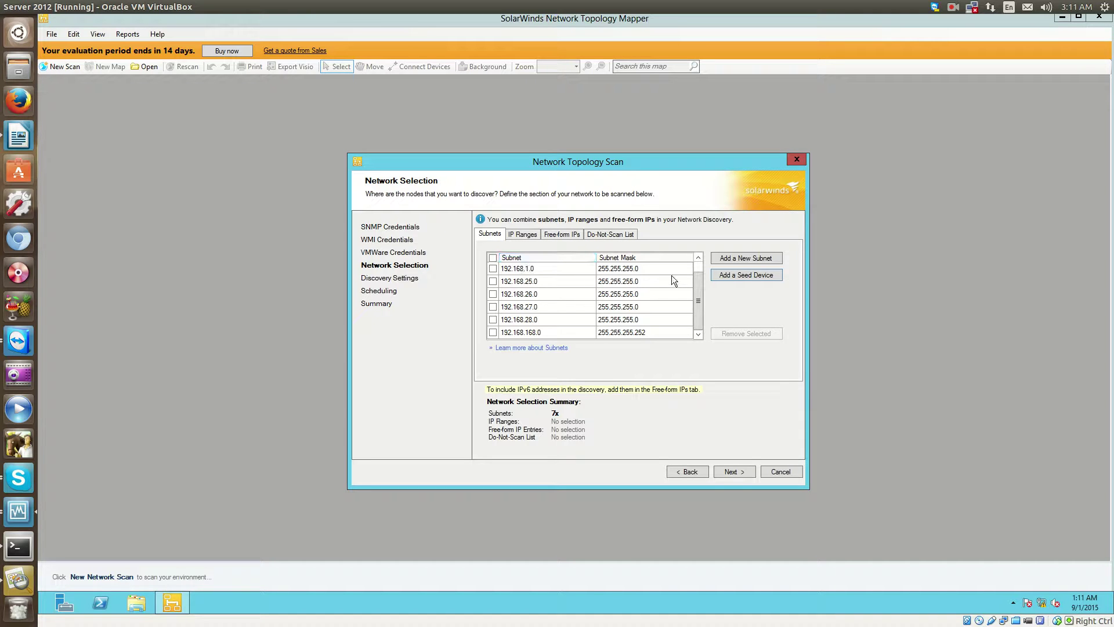
{"action": "scroll", "coordinate": [692, 291], "scroll_direction": "up", "scroll_amount": 1}
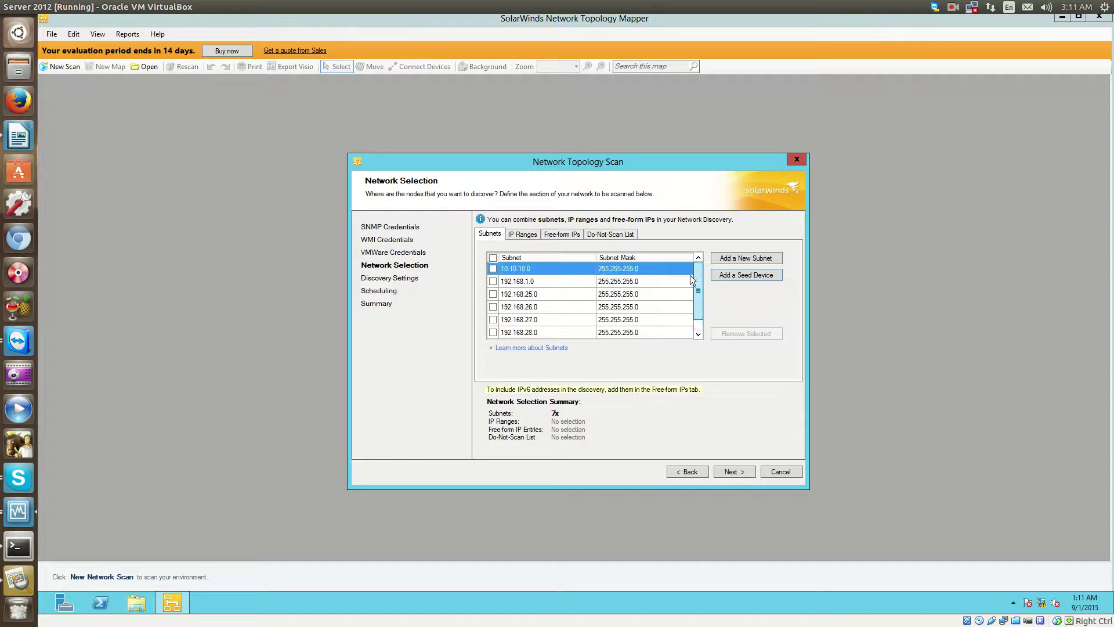
{"action": "left_click", "coordinate": [493, 267]}
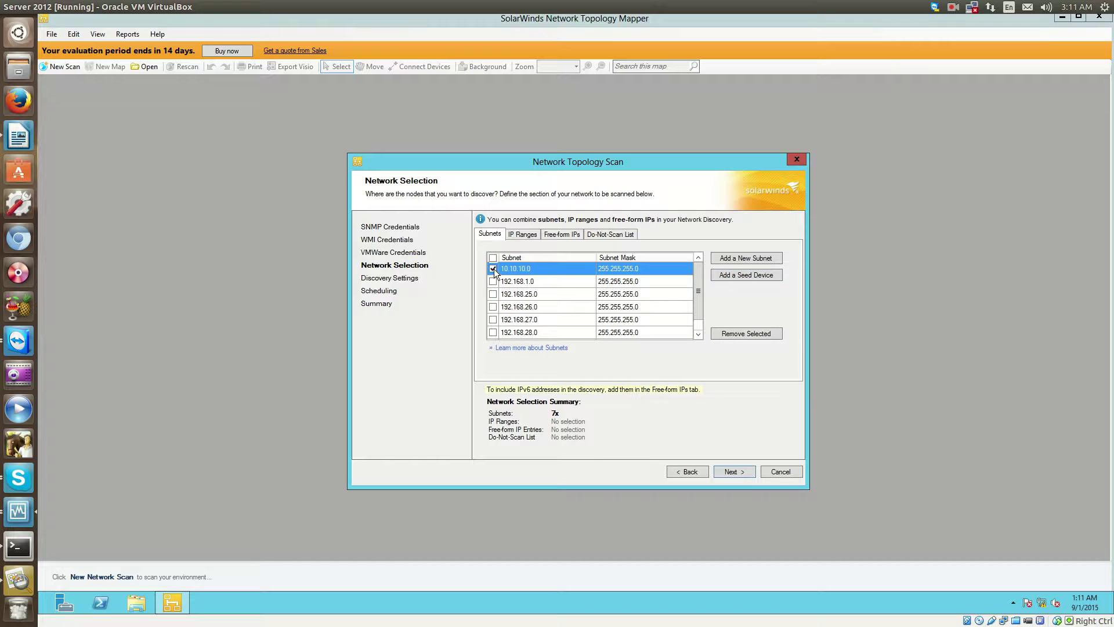
{"action": "left_click", "coordinate": [493, 257]}
{"action": "scroll", "coordinate": [521, 279], "scroll_direction": "down", "scroll_amount": 1}
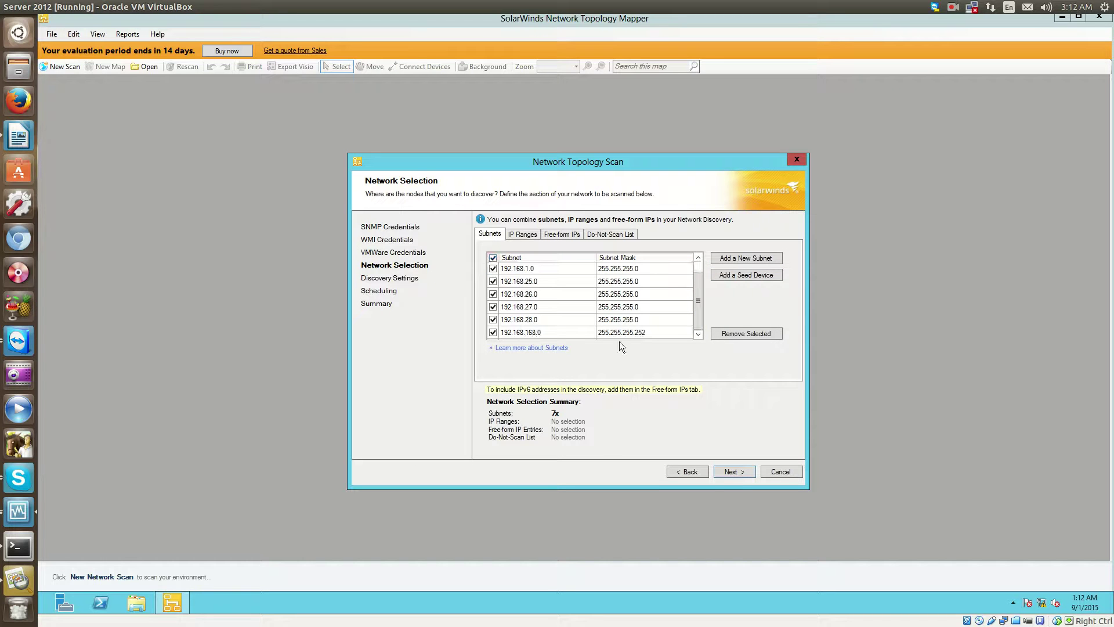
Keep the scan name Untitled_9-1-2015, pass the scheduling and summary pages, and launch Discover.
{"action": "left_click", "coordinate": [725, 471]}
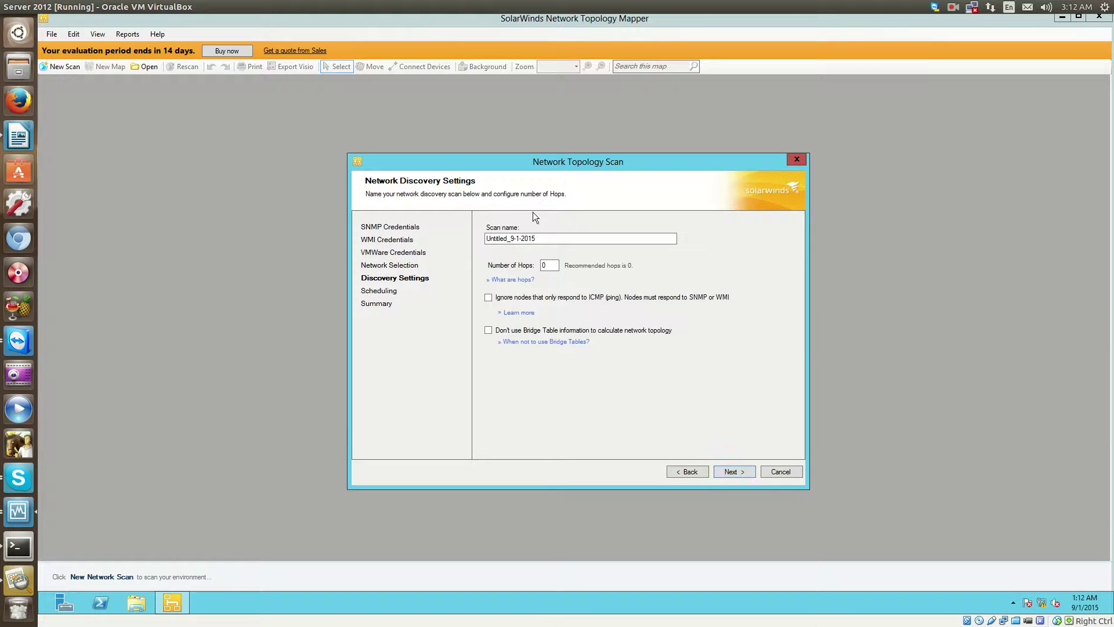
{"action": "left_click_drag", "start_coordinate": [547, 237], "coordinate": [453, 232]}
{"action": "left_click", "coordinate": [732, 472]}
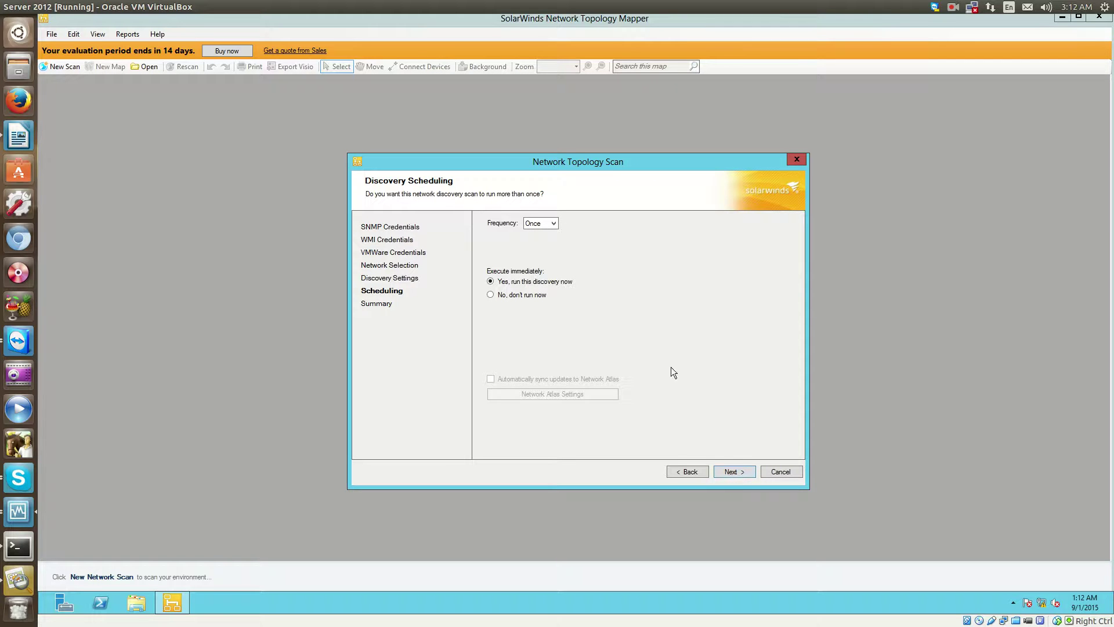
{"action": "left_click", "coordinate": [744, 475]}
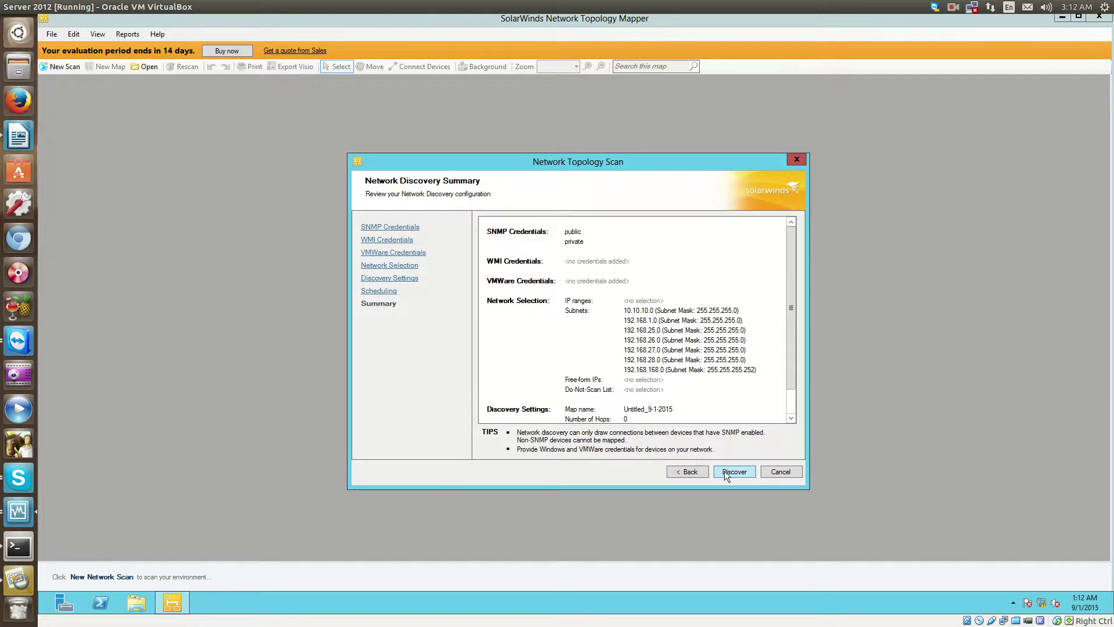
{"action": "left_click", "coordinate": [732, 474]}
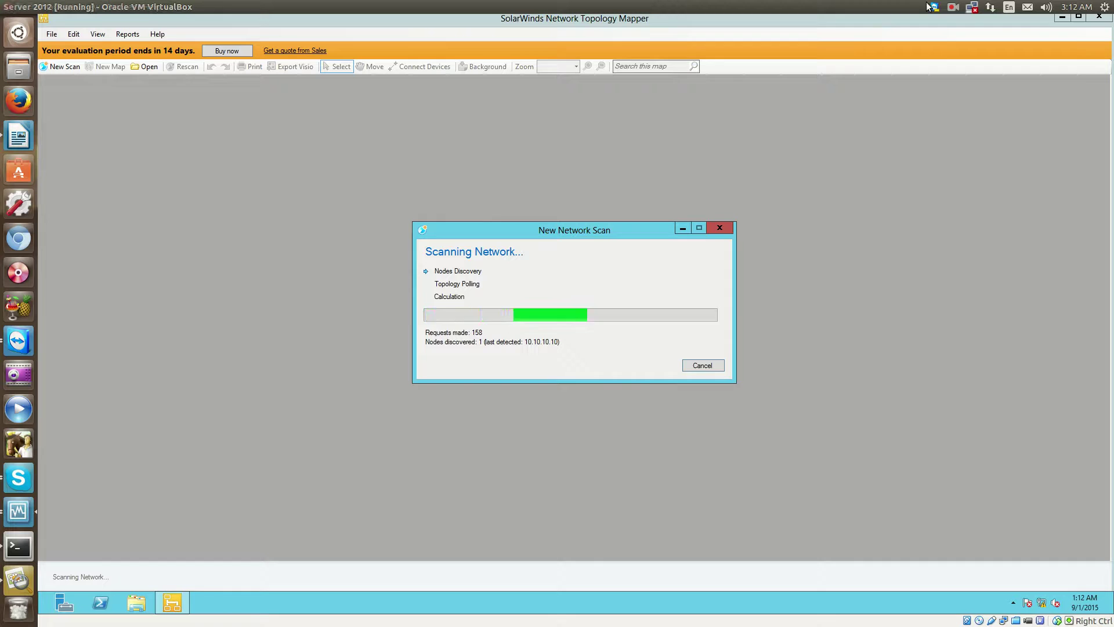
Wait for the scan to finish and the 12-device map Untitled_9-1-2015 to appear.
{"action": "left_click", "coordinate": [953, 7]}
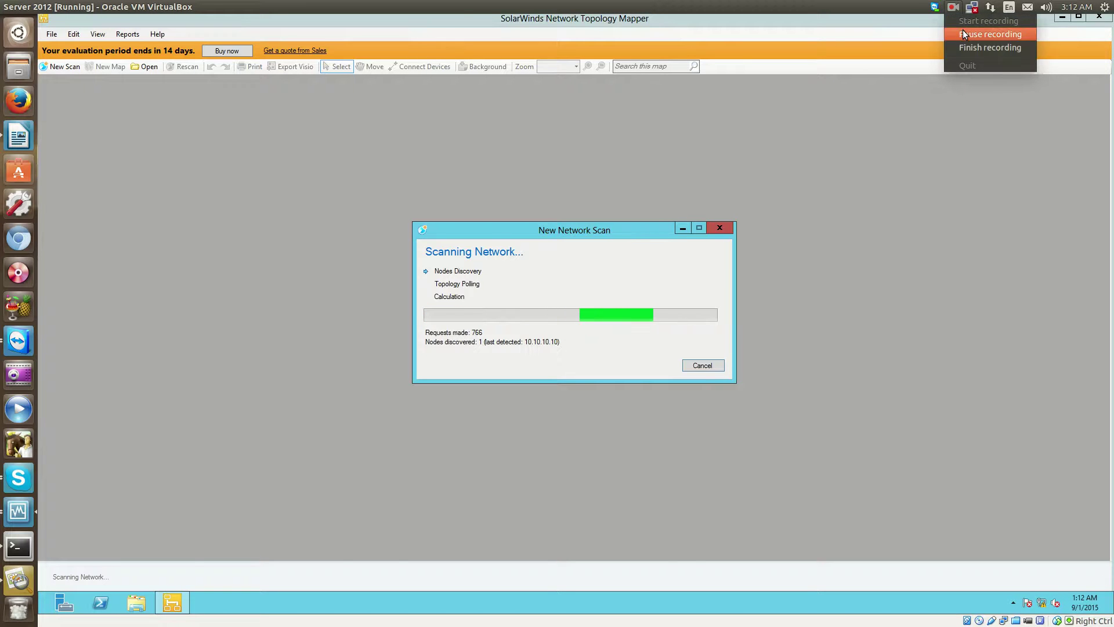
{"action": "left_click", "coordinate": [962, 32]}
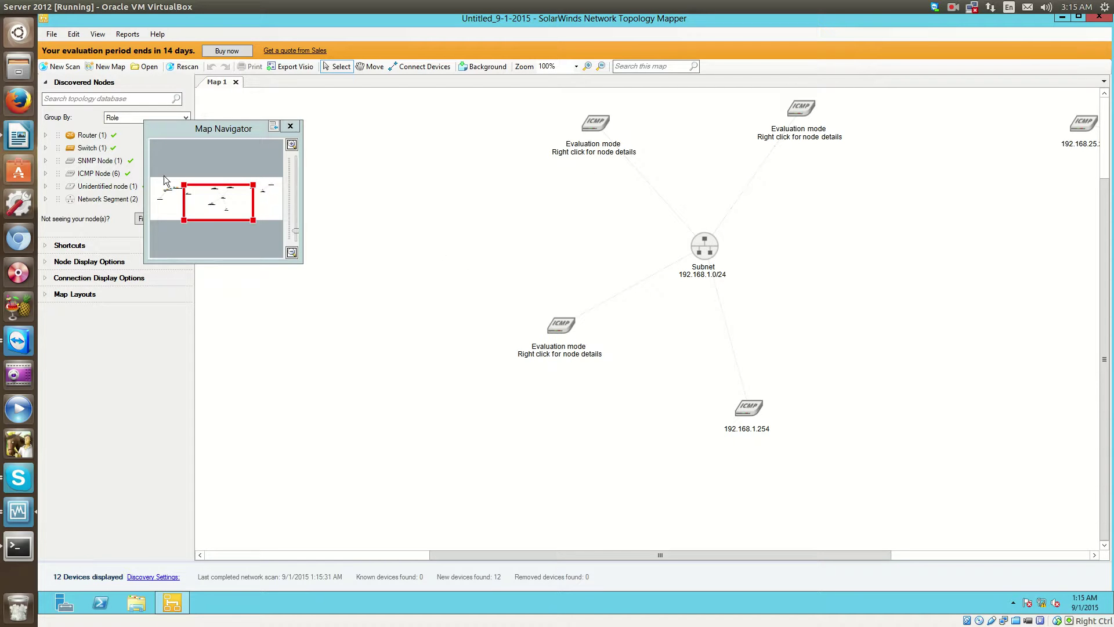
Pan the map, close the Map Navigator, and move the distribution switch lower-left.
{"action": "left_click_drag", "start_coordinate": [206, 202], "coordinate": [176, 198]}
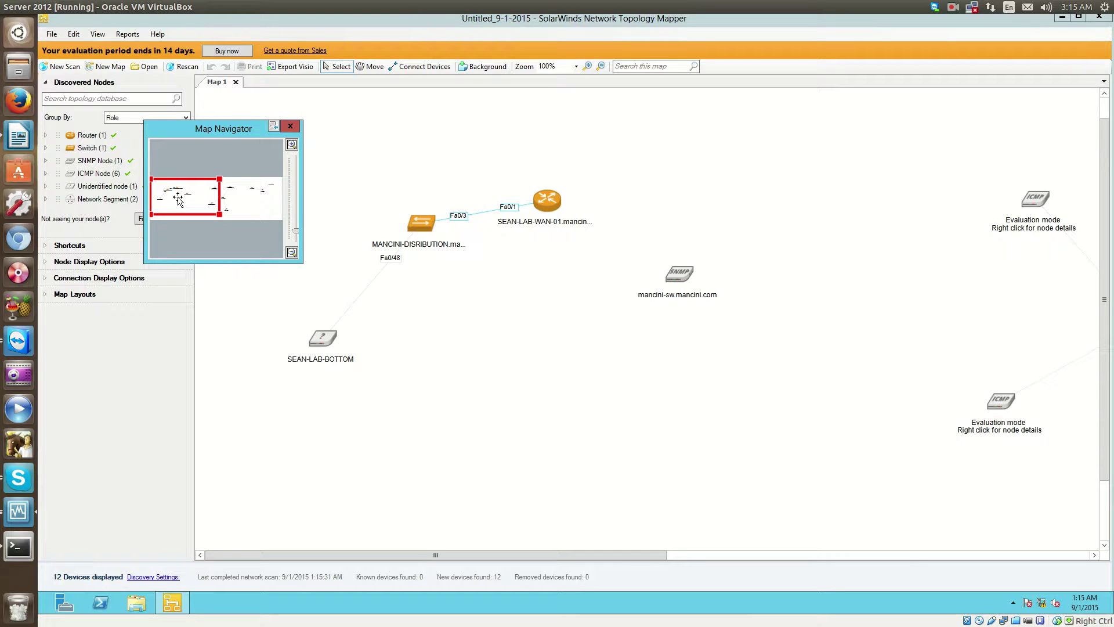
{"action": "left_click", "coordinate": [295, 126]}
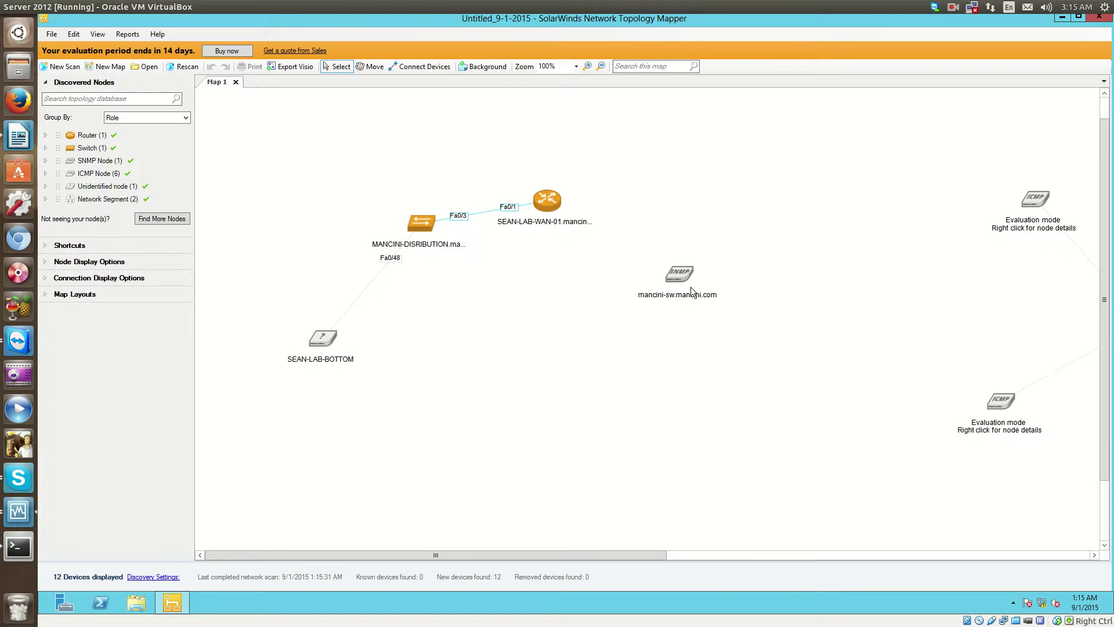
{"action": "mouse_move", "coordinate": [678, 280]}
{"action": "left_click_drag", "start_coordinate": [427, 223], "coordinate": [422, 283]}
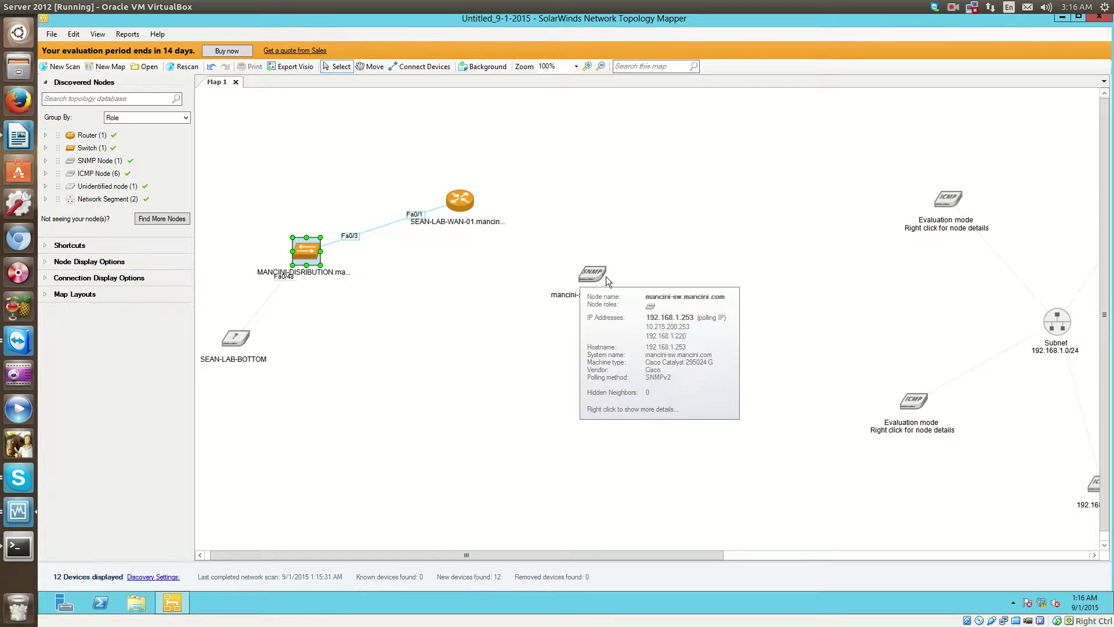
Reposition the unidentified SEAN-LAB-BOTTOM node and deselect it.
{"action": "mouse_move", "coordinate": [586, 281]}
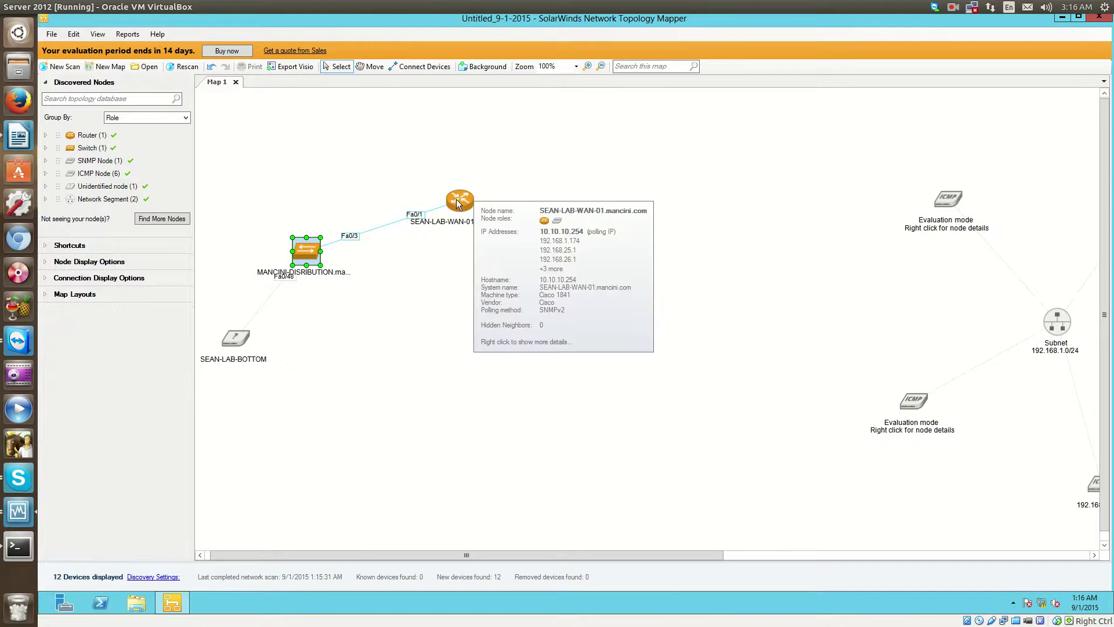
{"action": "mouse_move", "coordinate": [316, 264]}
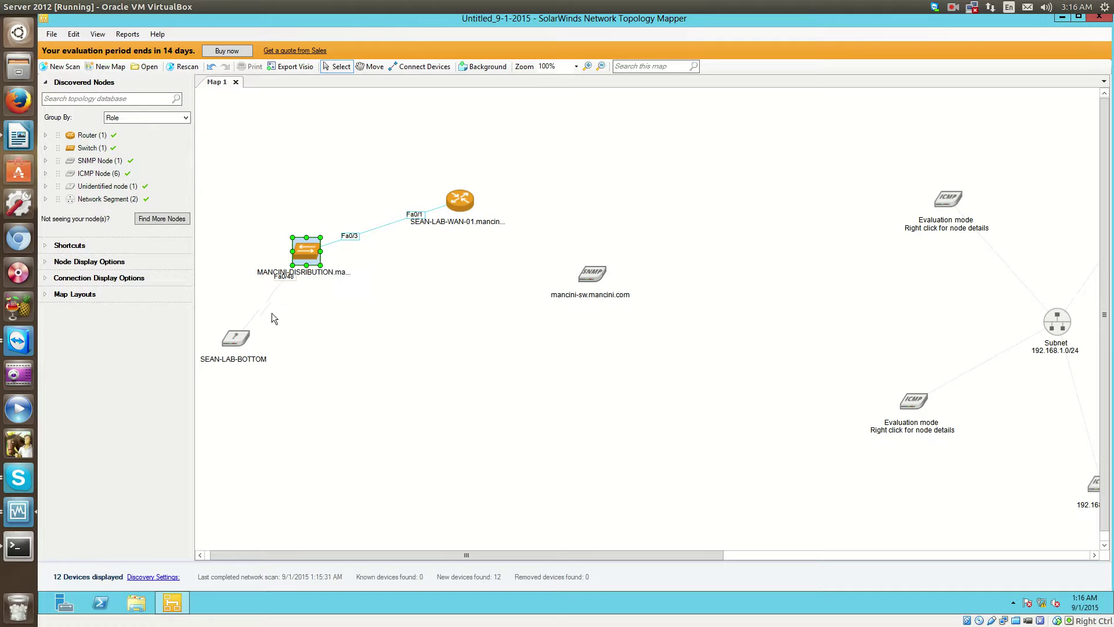
{"action": "left_click_drag", "start_coordinate": [232, 339], "coordinate": [259, 319]}
{"action": "left_click", "coordinate": [242, 366]}
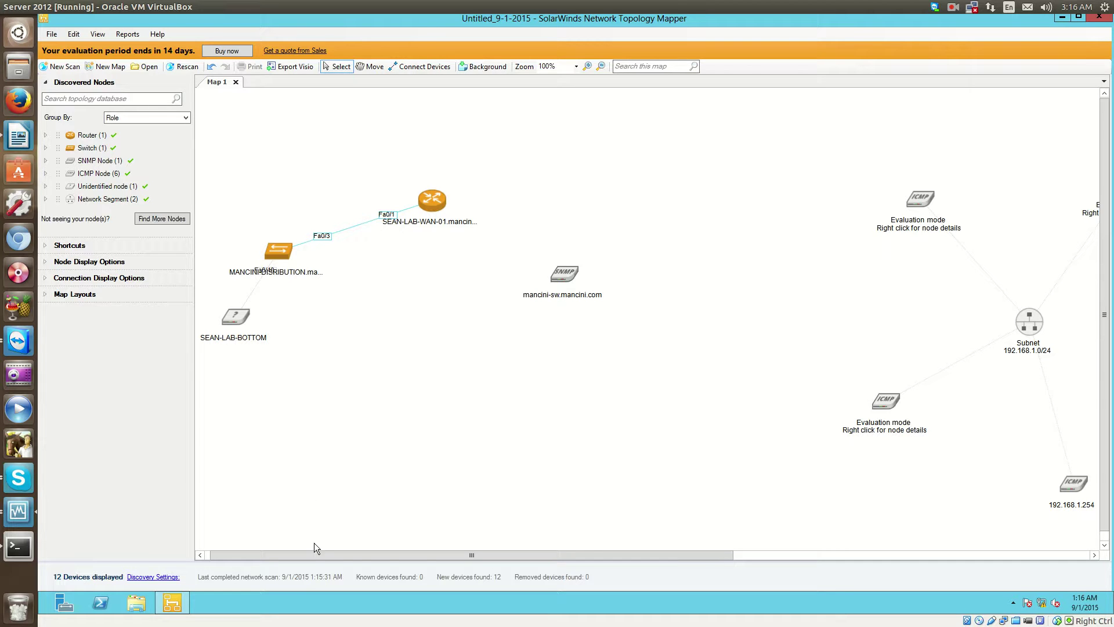
{"action": "scroll", "coordinate": [584, 485], "scroll_direction": "down", "scroll_amount": 1}
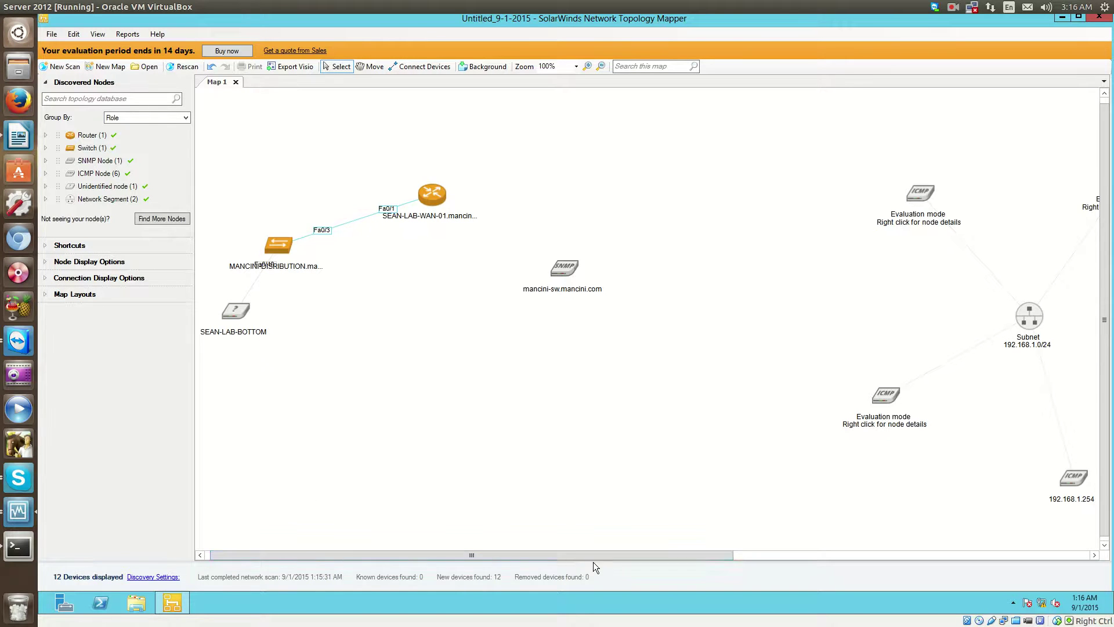
{"action": "left_click_drag", "start_coordinate": [572, 551], "coordinate": [739, 552]}
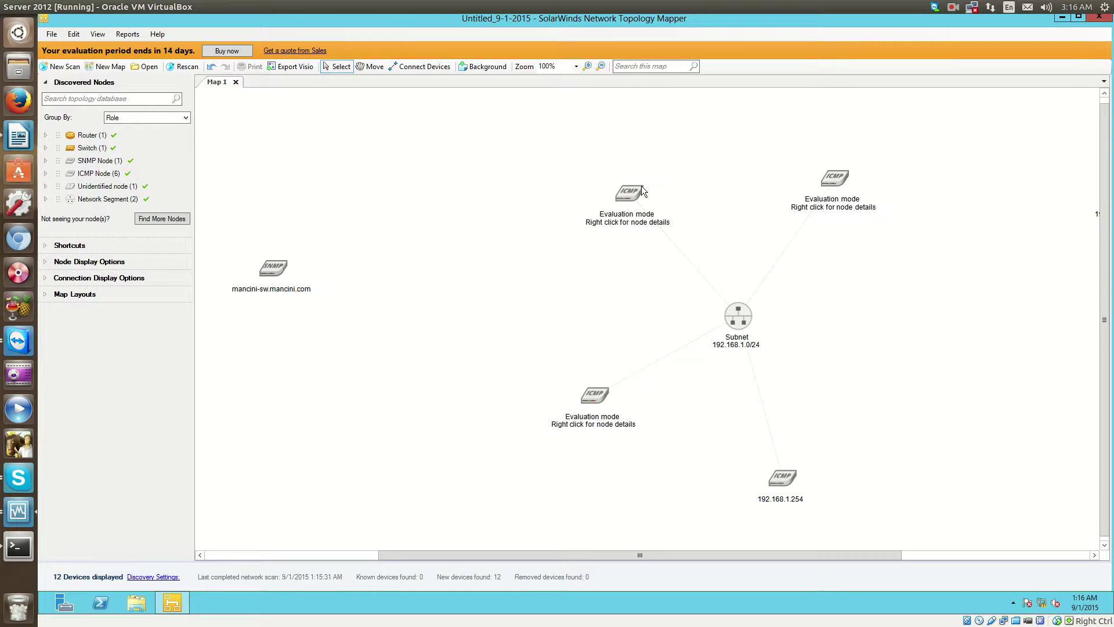
{"action": "mouse_move", "coordinate": [638, 191]}
{"action": "left_click_drag", "start_coordinate": [582, 552], "coordinate": [673, 555]}
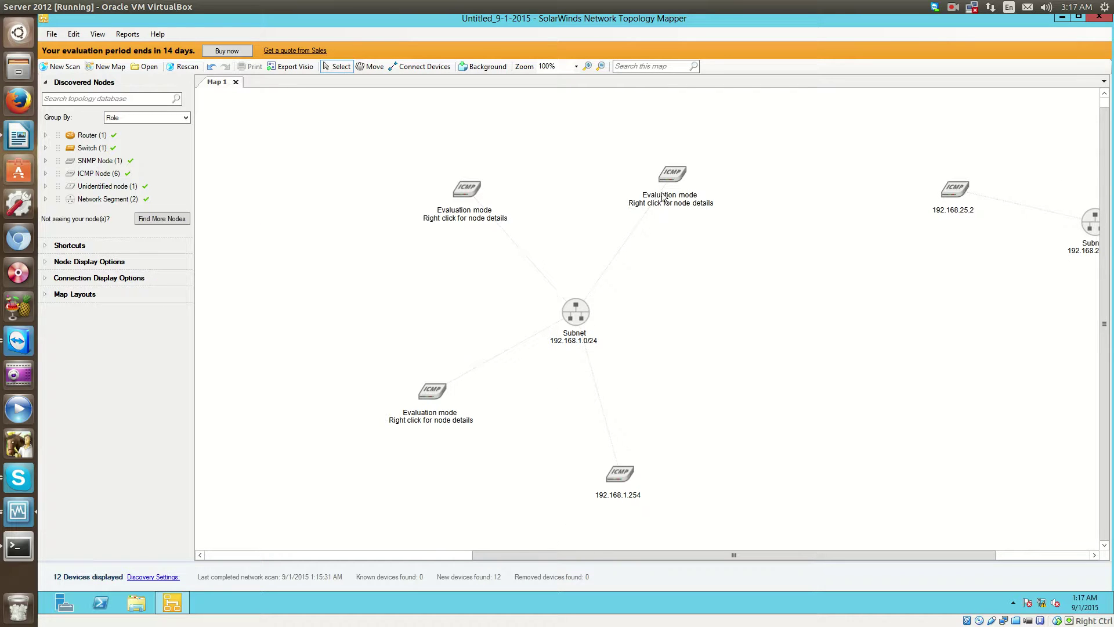
{"action": "mouse_move", "coordinate": [671, 176]}
{"action": "left_click_drag", "start_coordinate": [631, 552], "coordinate": [839, 548]}
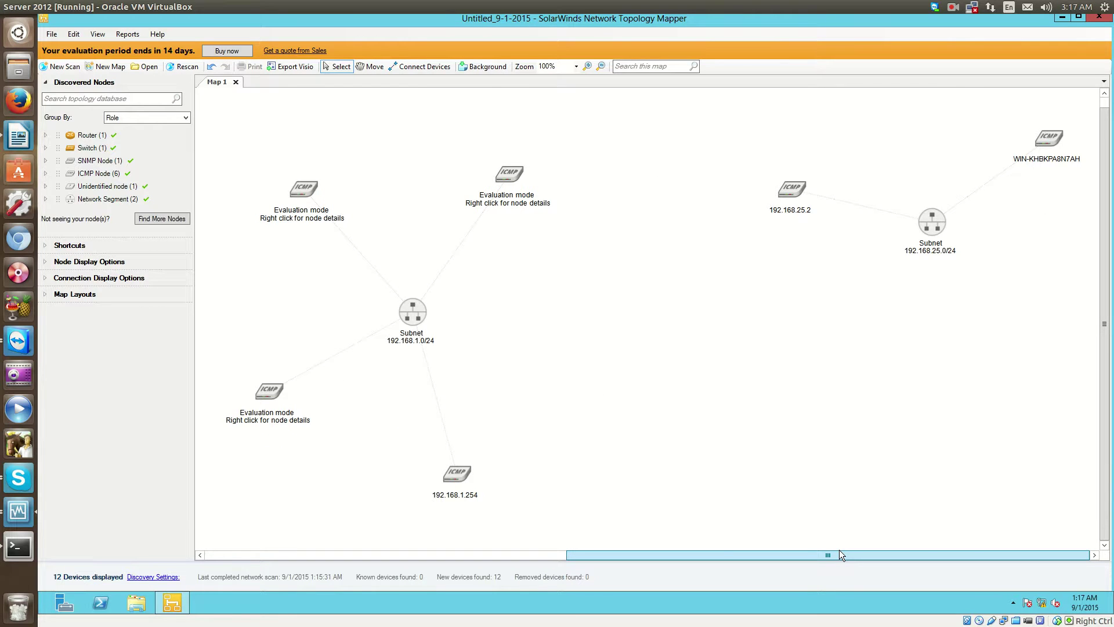
{"action": "left_click_drag", "start_coordinate": [838, 549], "coordinate": [257, 549]}
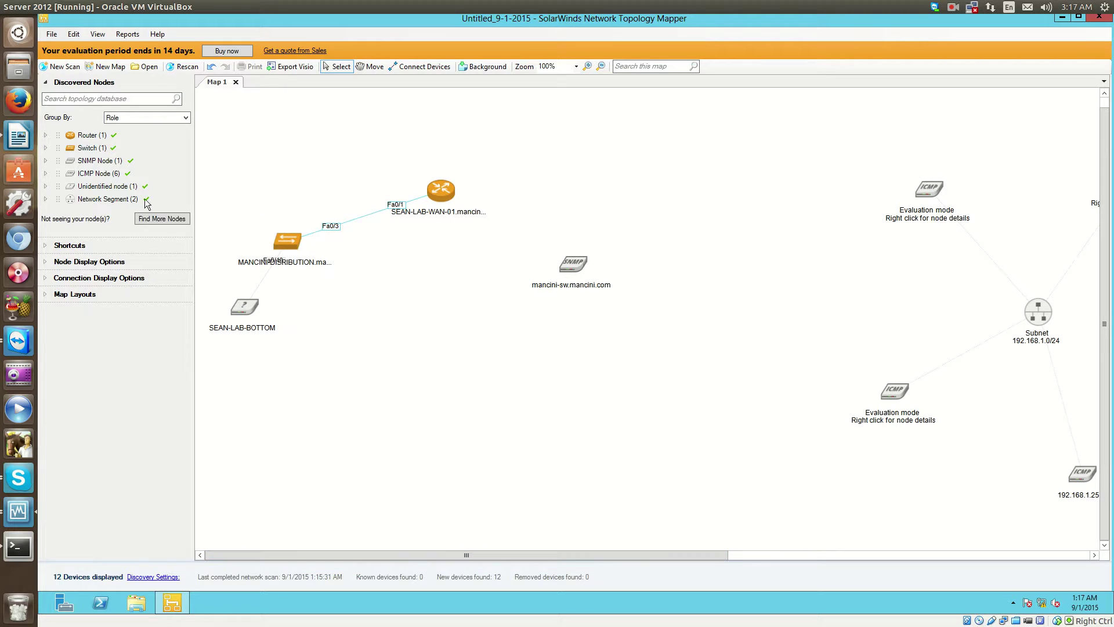
Show the Node Display Options and open the WAN router's Node Details.
{"action": "left_click", "coordinate": [99, 161]}
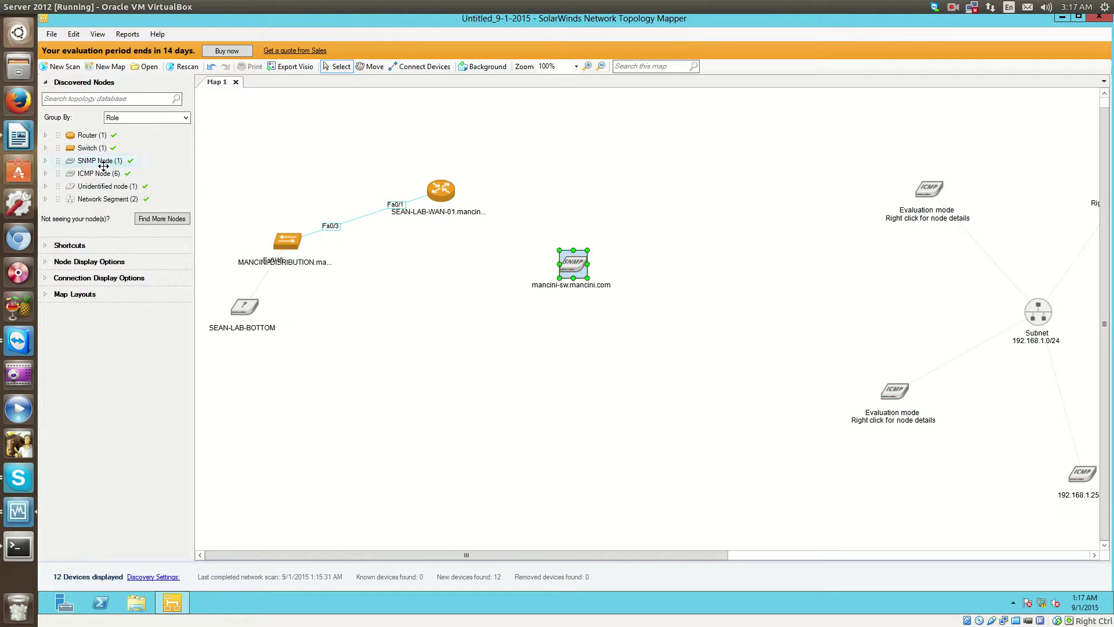
{"action": "left_click", "coordinate": [88, 261]}
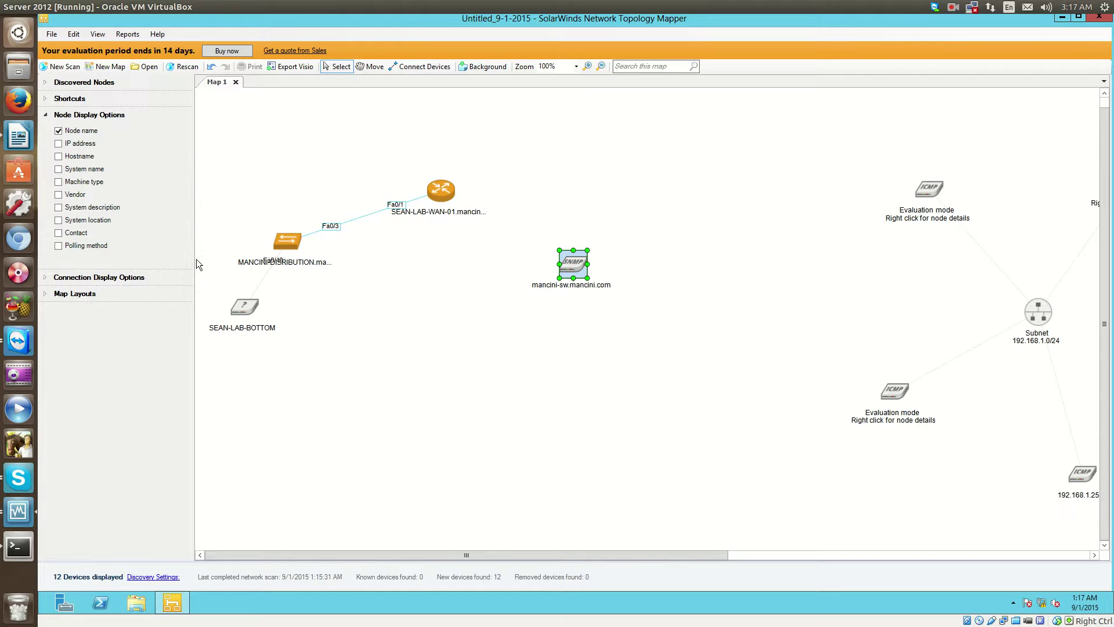
{"action": "double_click", "coordinate": [442, 190]}
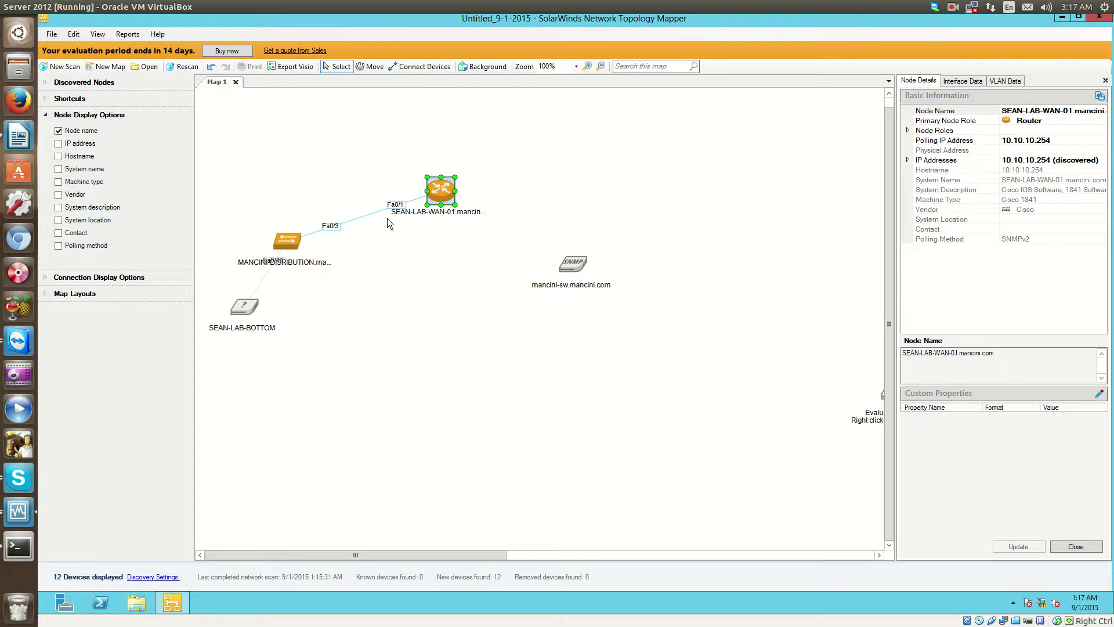
Move SEAN-LAB-BOTTOM further below the switch and clear the selection.
{"action": "scroll", "coordinate": [989, 218], "scroll_direction": "up", "scroll_amount": 1}
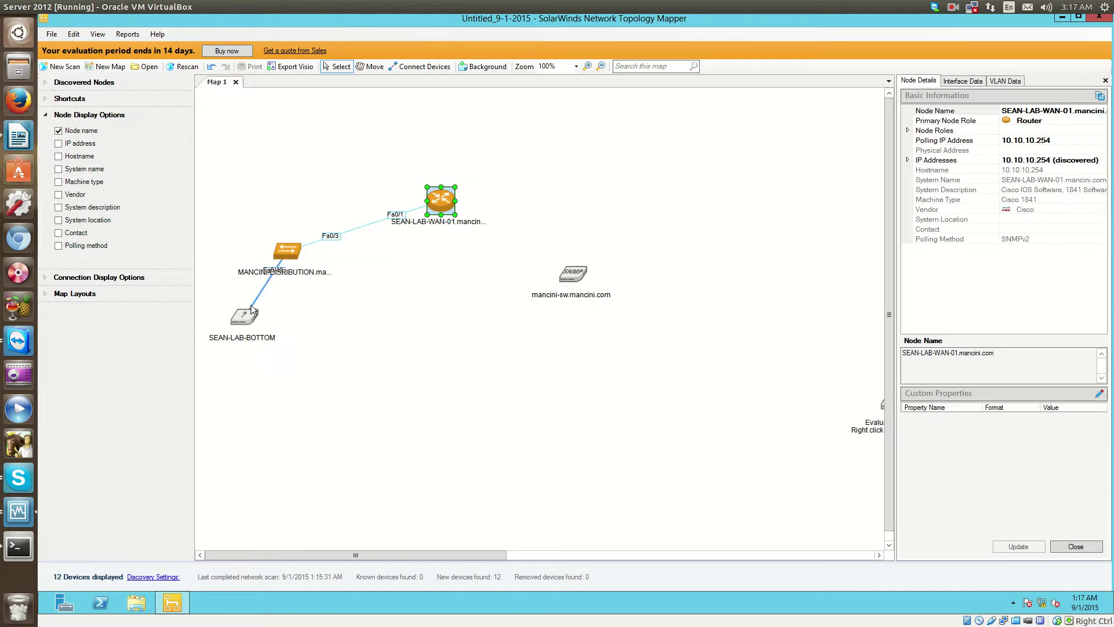
{"action": "left_click_drag", "start_coordinate": [249, 316], "coordinate": [249, 362]}
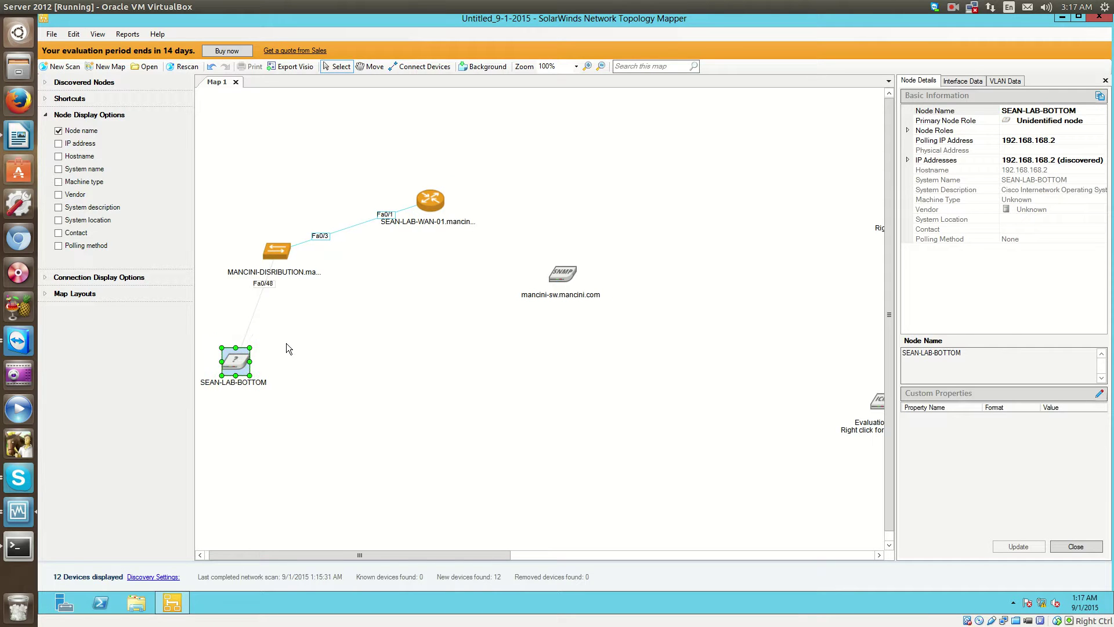
{"action": "left_click", "coordinate": [287, 343]}
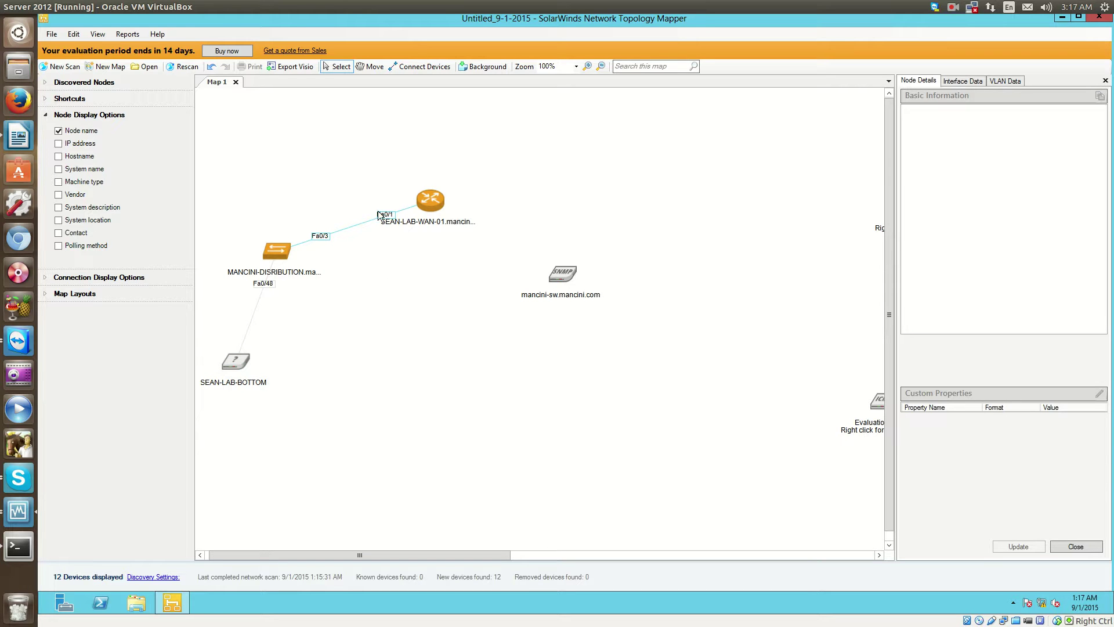
Check the WAN router's ARP cache, basic details and VLAN data, ending on Interface Data.
{"action": "left_click", "coordinate": [430, 201]}
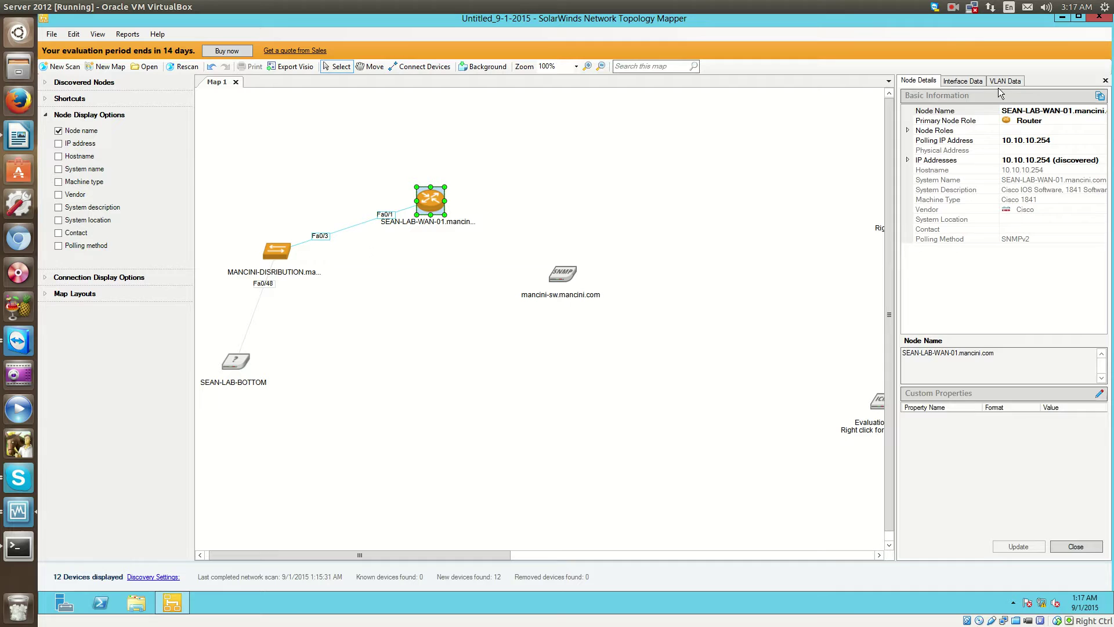
{"action": "left_click", "coordinate": [975, 82]}
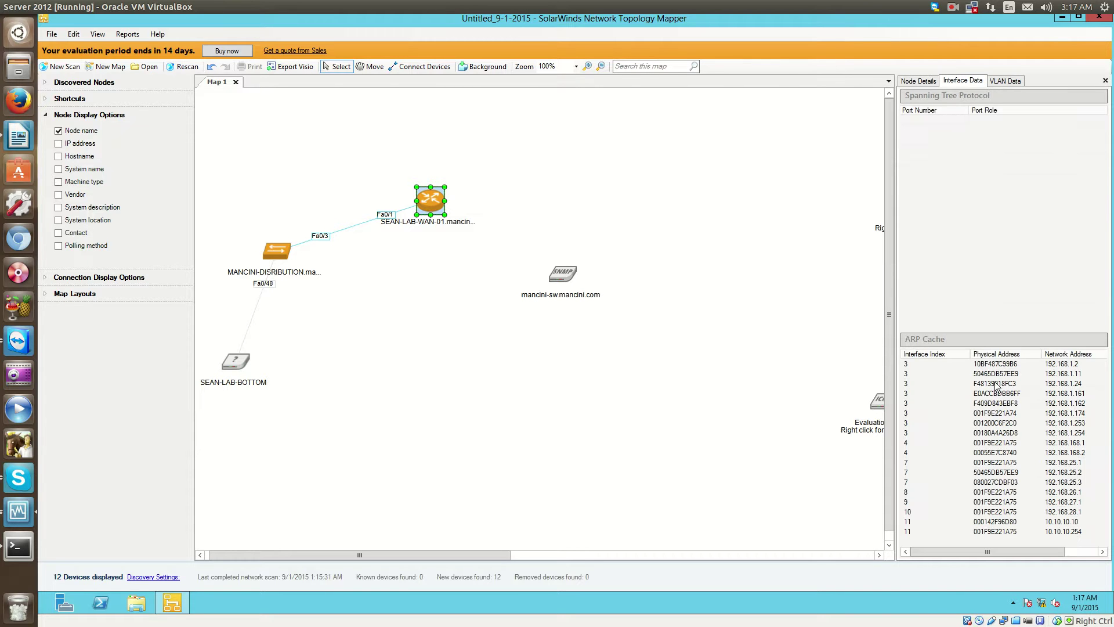
{"action": "left_click", "coordinate": [1000, 365]}
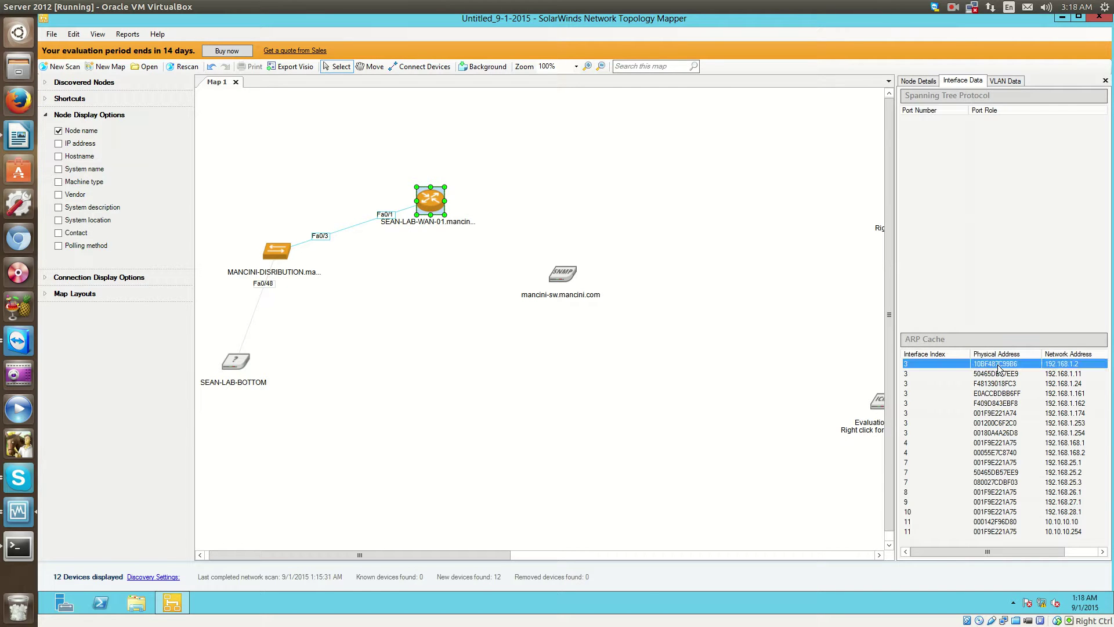
{"action": "left_click", "coordinate": [914, 84]}
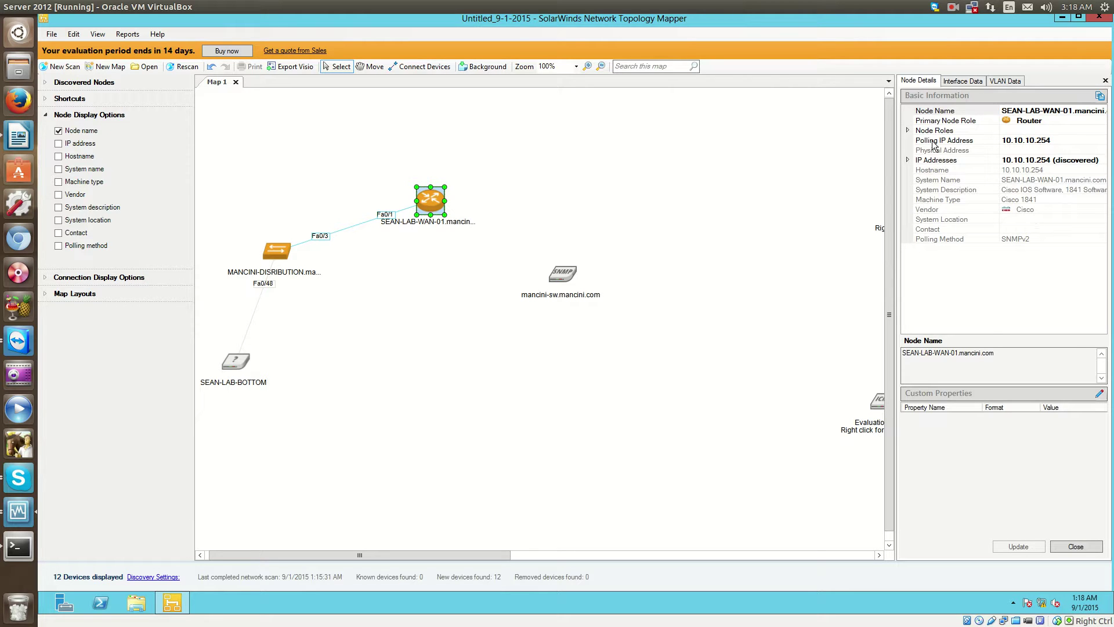
{"action": "left_click", "coordinate": [997, 81]}
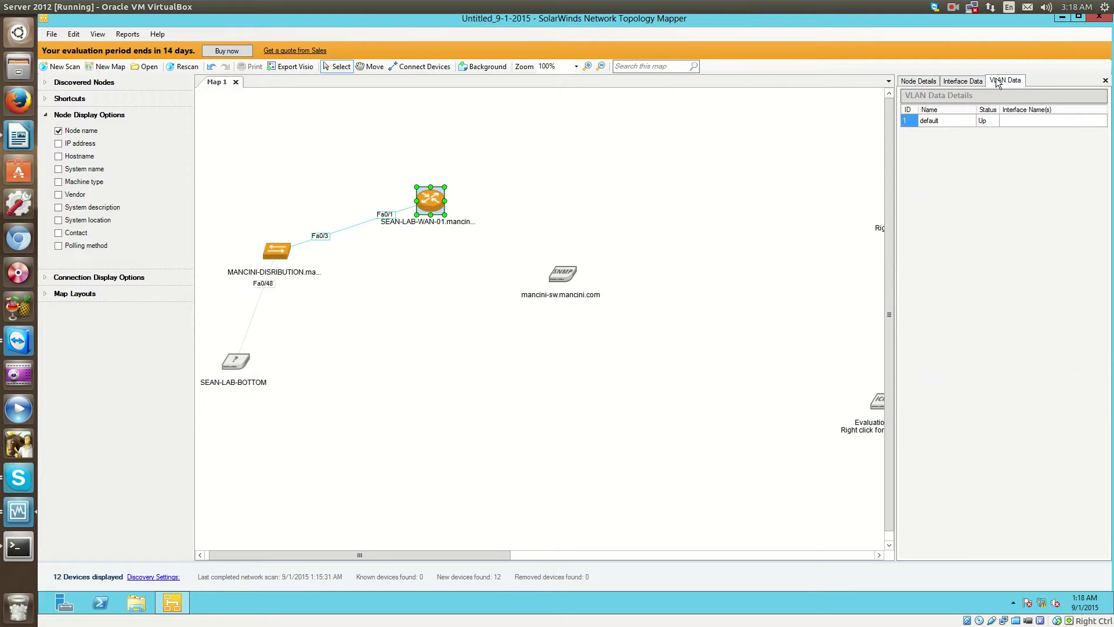
{"action": "left_click", "coordinate": [960, 80]}
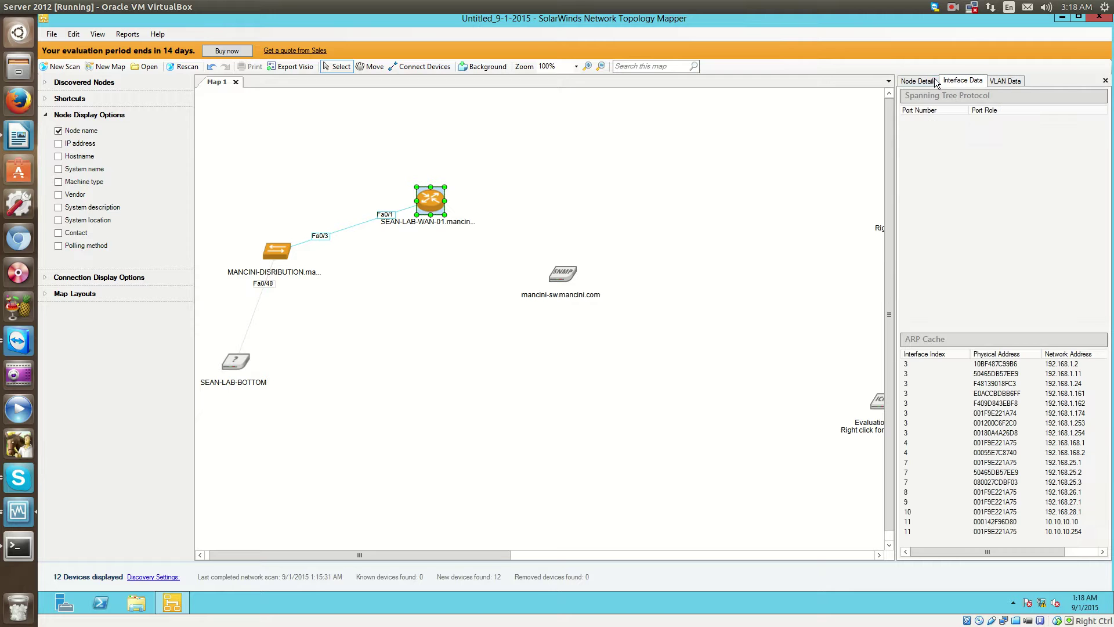
Review the distribution switch's VLANs and which interfaces belong to VLAN0010 and VLAN0020.
{"action": "left_click", "coordinate": [272, 241]}
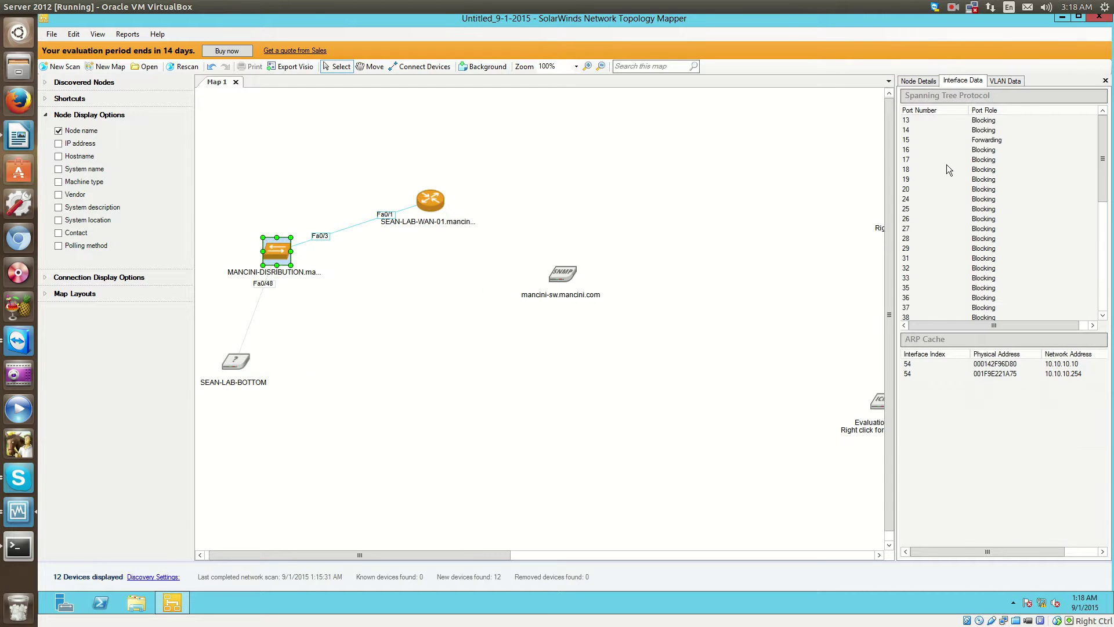
{"action": "left_click", "coordinate": [1010, 80]}
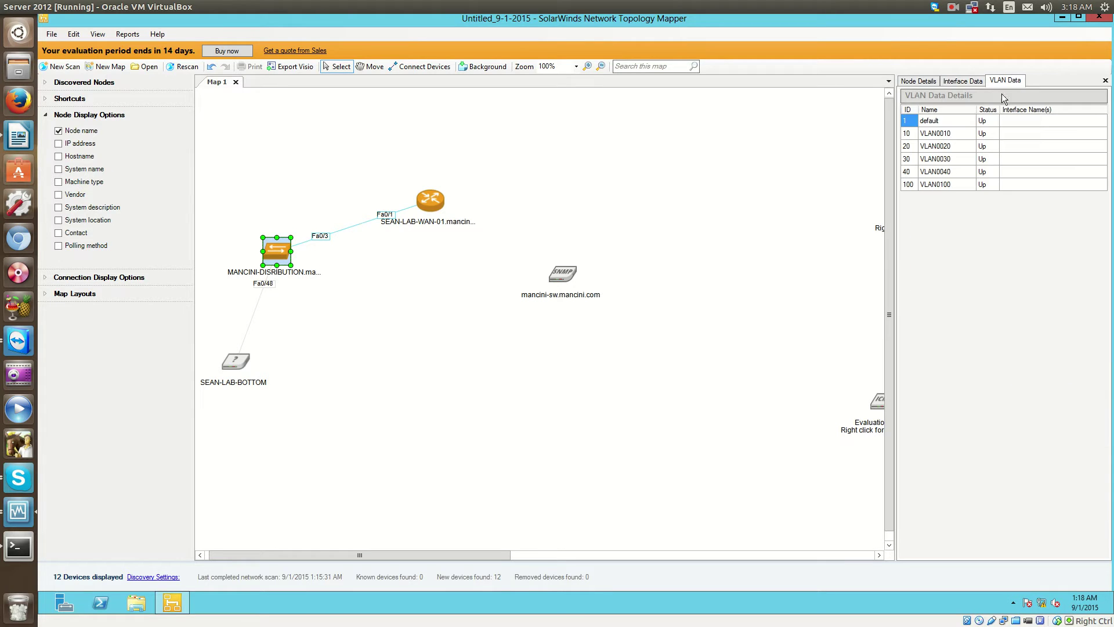
{"action": "left_click", "coordinate": [929, 134]}
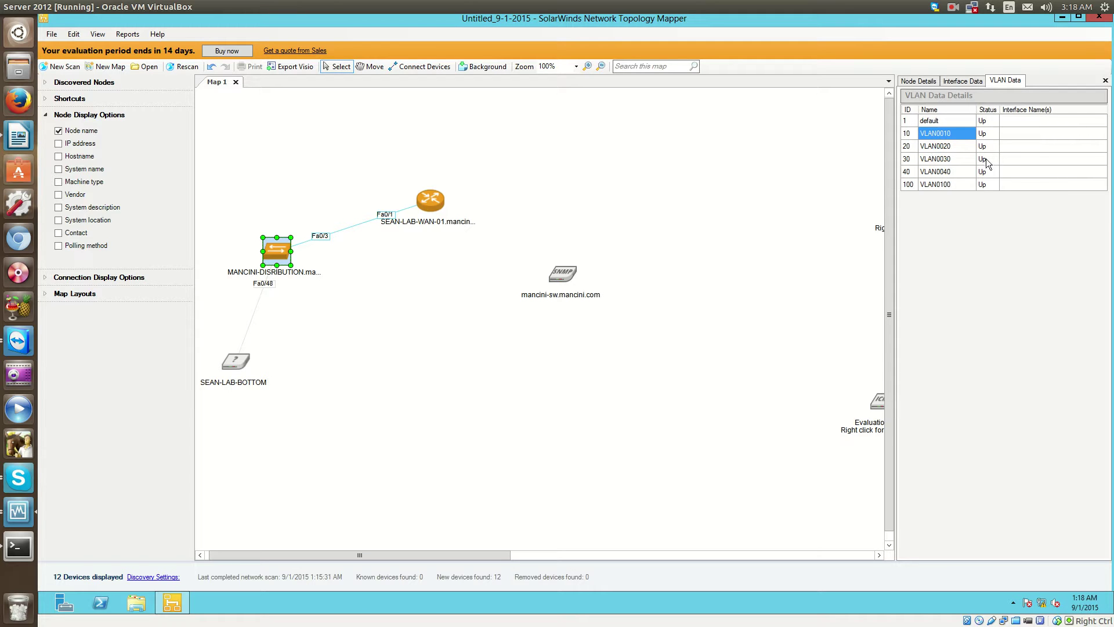
{"action": "left_click", "coordinate": [1028, 134]}
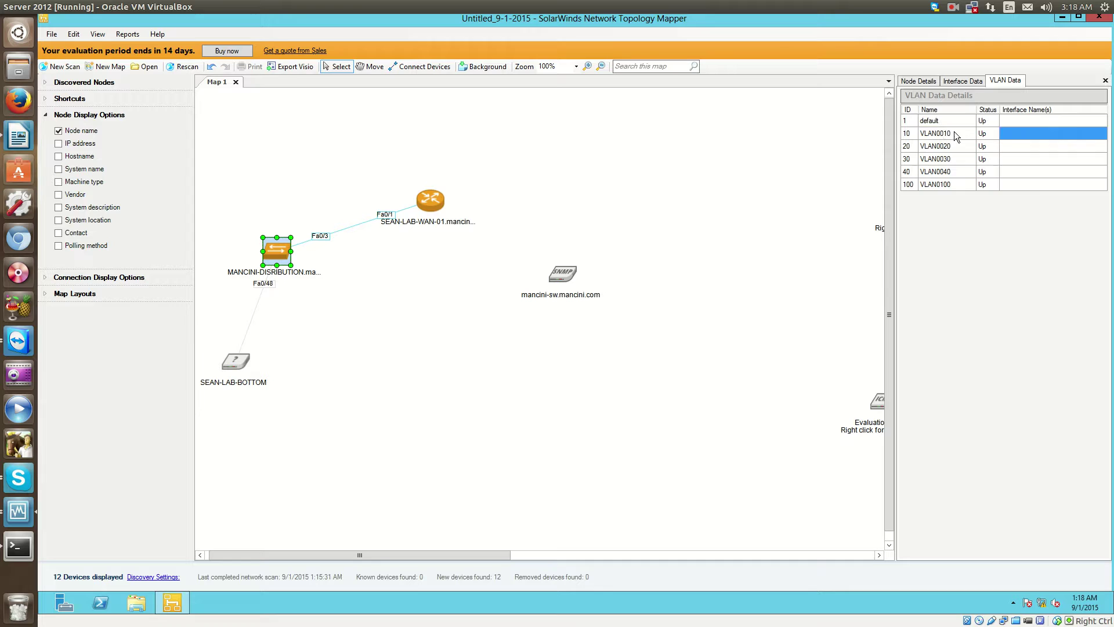
{"action": "left_click", "coordinate": [1011, 146]}
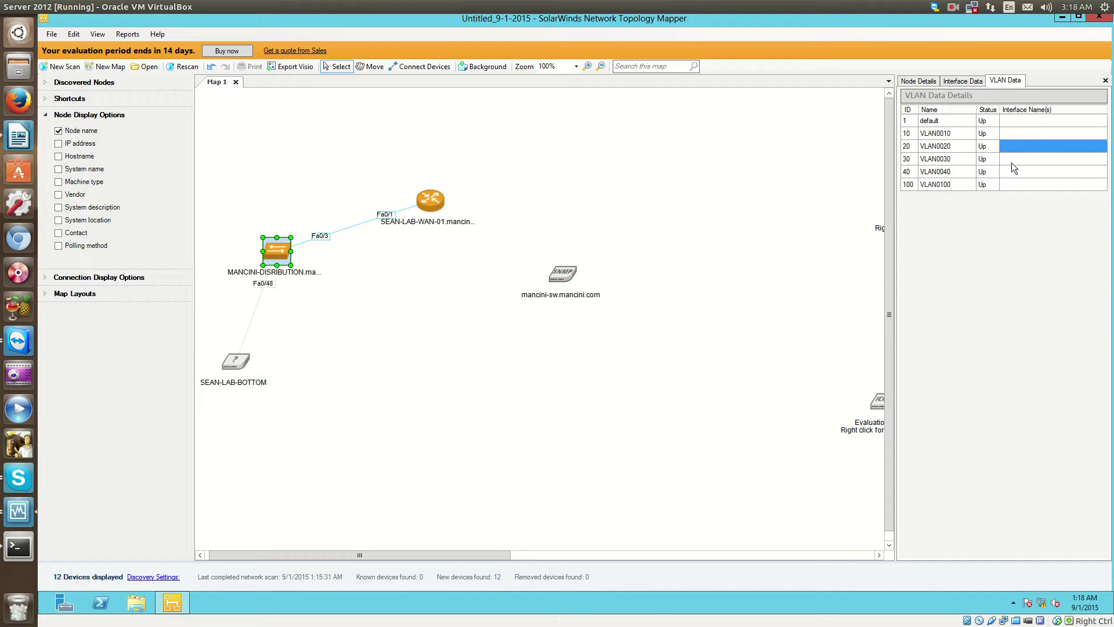
{"action": "left_click", "coordinate": [936, 135]}
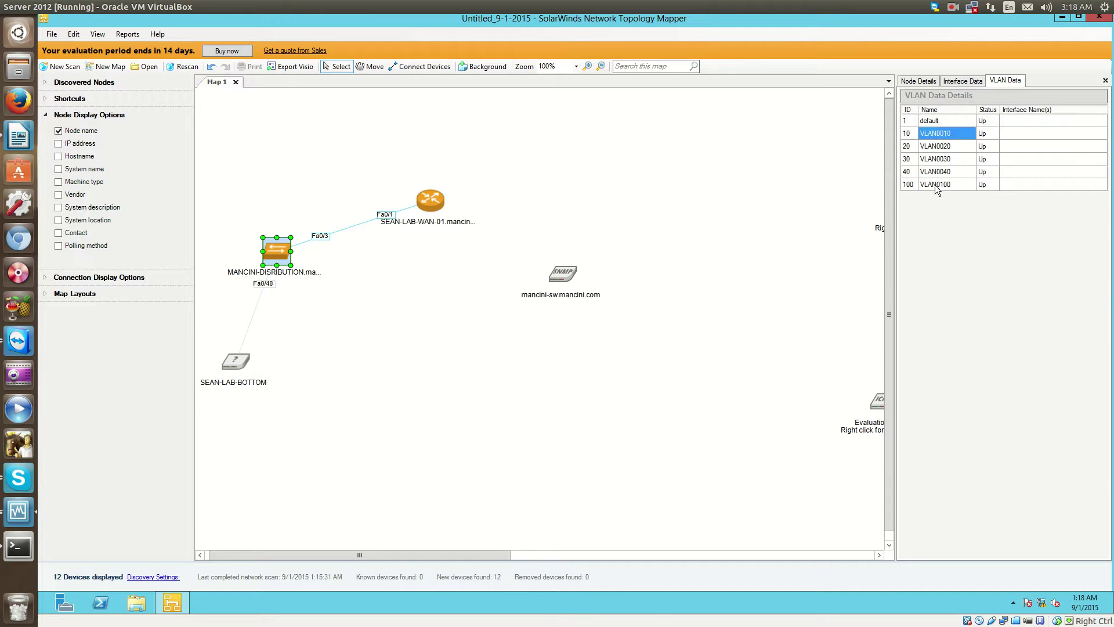
{"action": "left_click", "coordinate": [1028, 133]}
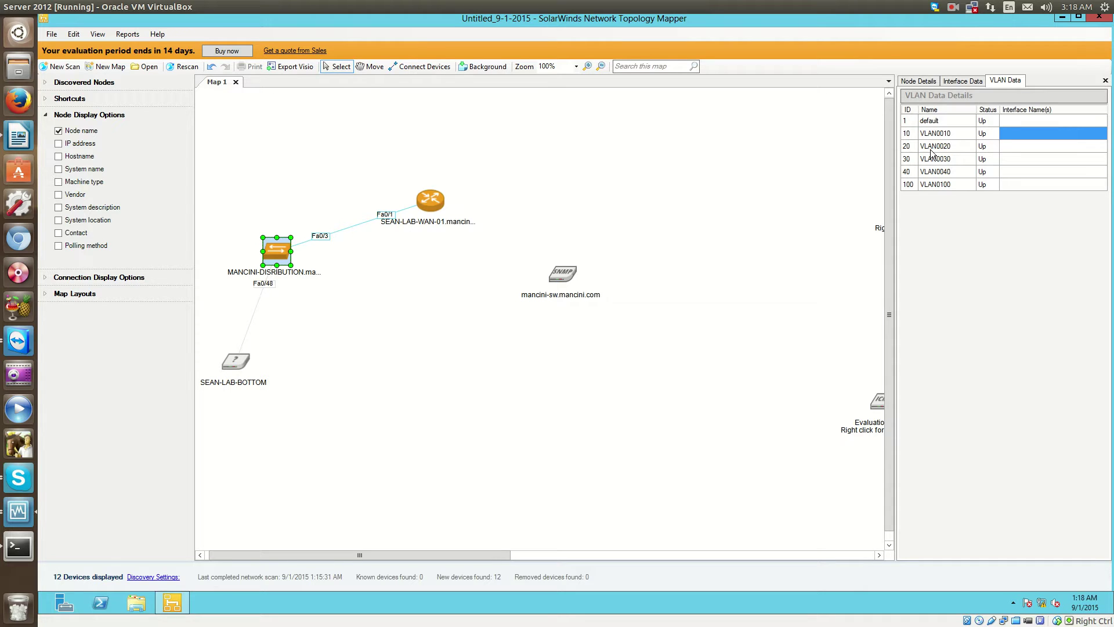
Inspect the switch's spanning tree ports, including forwarding ports 15 and 65.
{"action": "left_click", "coordinate": [958, 86]}
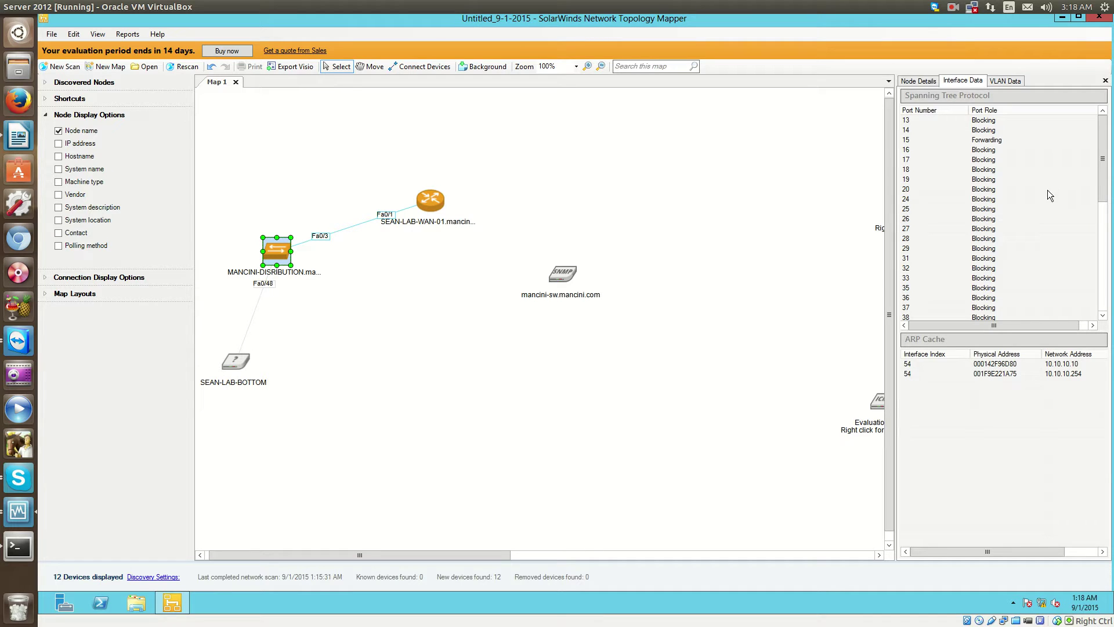
{"action": "left_click_drag", "start_coordinate": [1102, 180], "coordinate": [1092, 307]}
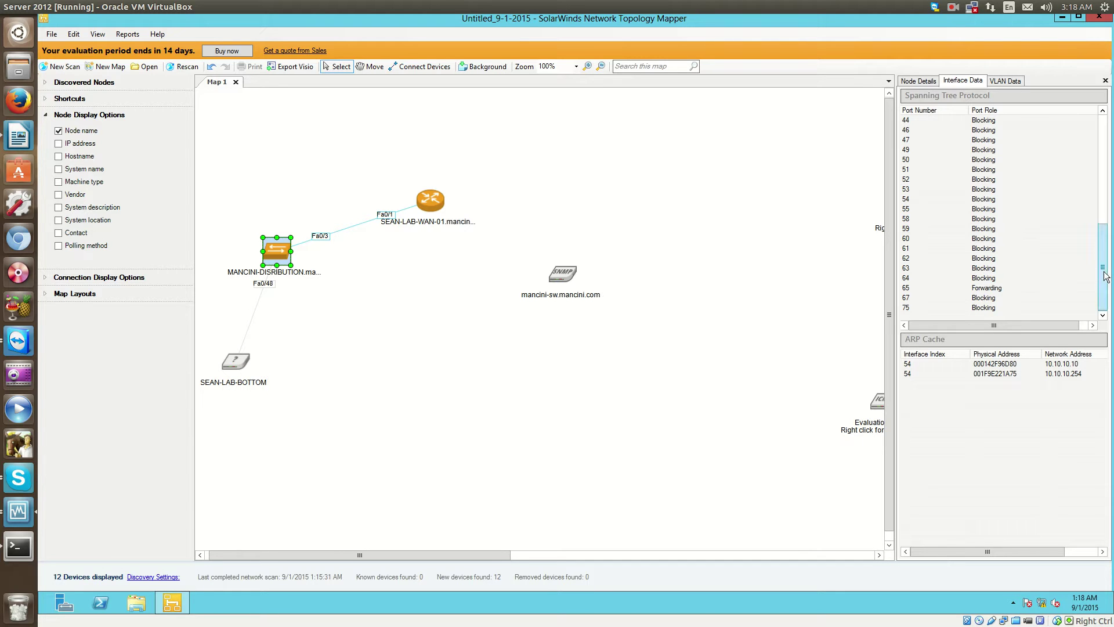
{"action": "left_click_drag", "start_coordinate": [1104, 299], "coordinate": [1102, 190]}
{"action": "left_click", "coordinate": [1015, 135]}
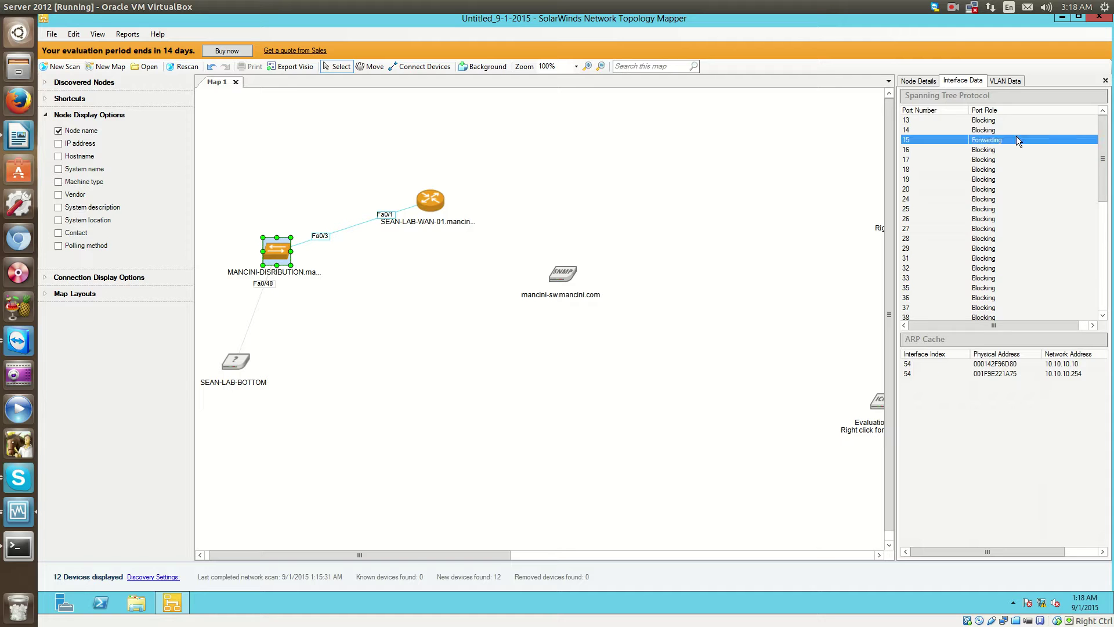
{"action": "scroll", "coordinate": [1029, 249], "scroll_direction": "down", "scroll_amount": 8}
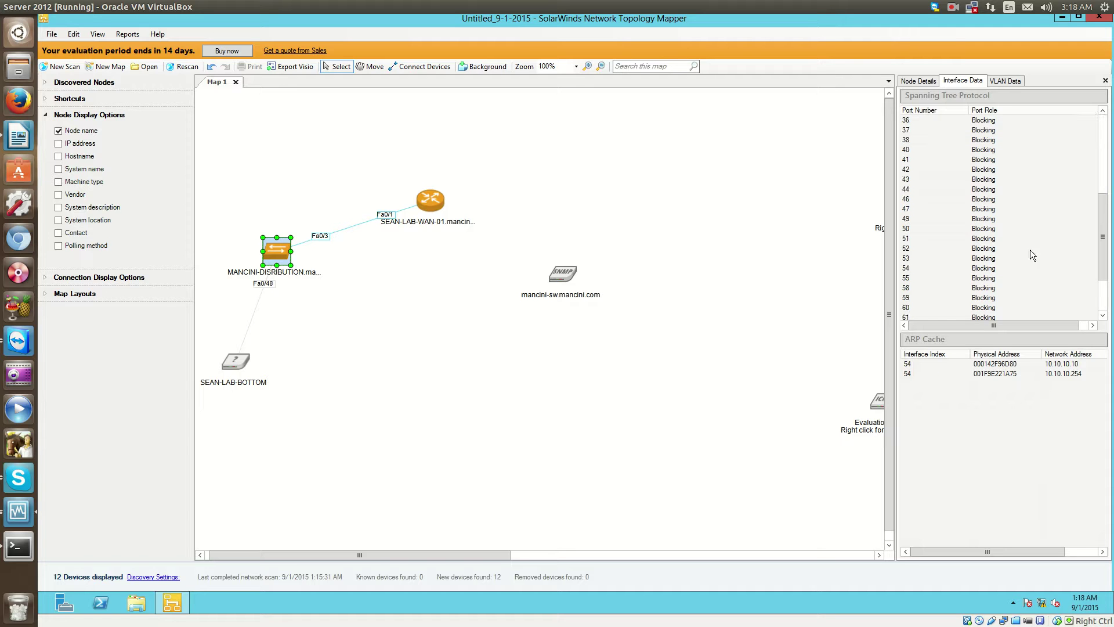
{"action": "left_click", "coordinate": [999, 286]}
{"action": "scroll", "coordinate": [1035, 280], "scroll_direction": "up", "scroll_amount": 7}
{"action": "scroll", "coordinate": [1035, 280], "scroll_direction": "up", "scroll_amount": 1}
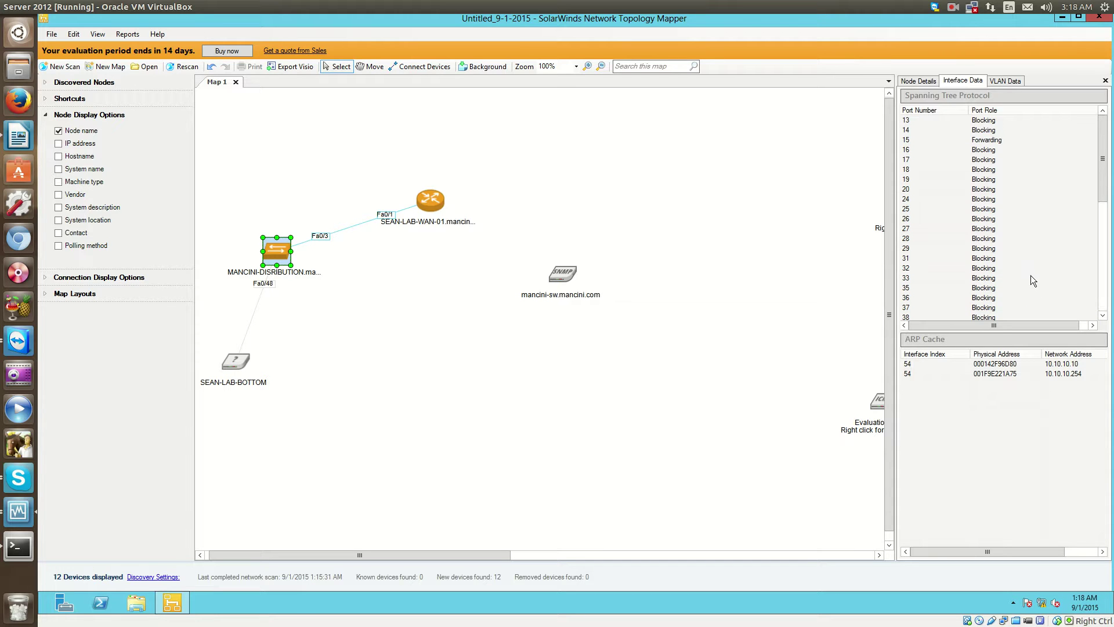
Show the switch's Node Details with Node Roles and IP Addresses expanded.
{"action": "left_click", "coordinate": [911, 82]}
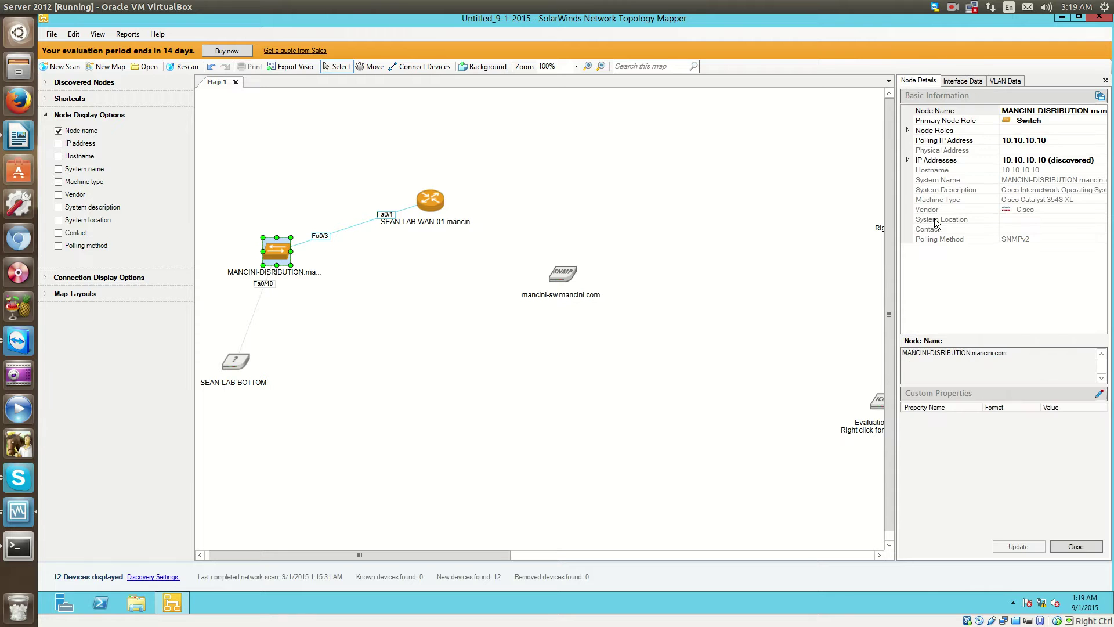
{"action": "left_click", "coordinate": [908, 131]}
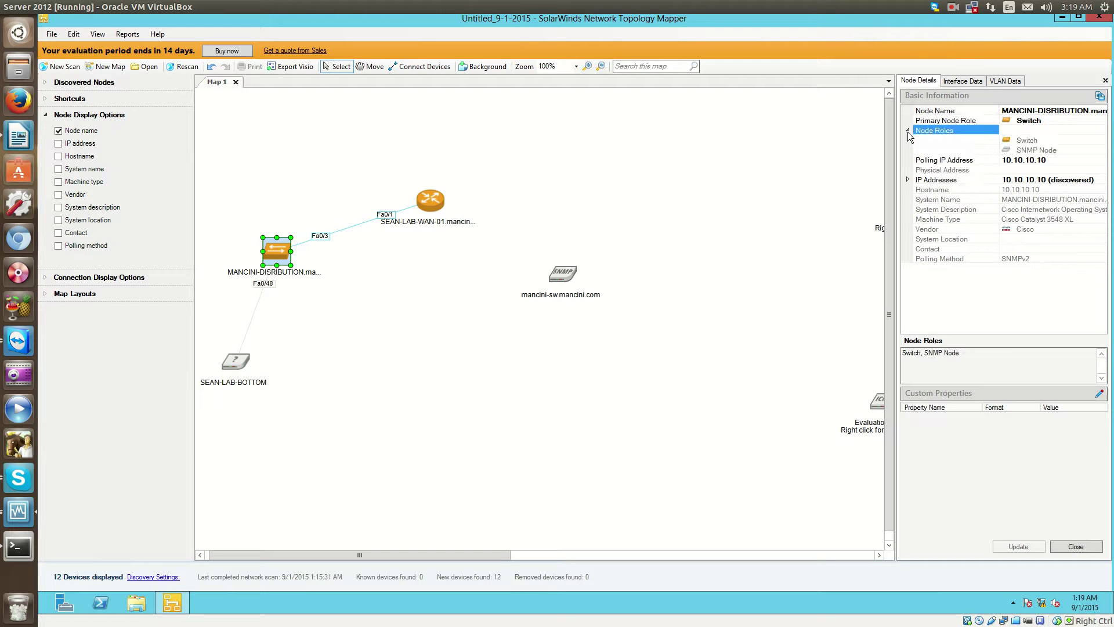
{"action": "left_click", "coordinate": [907, 180]}
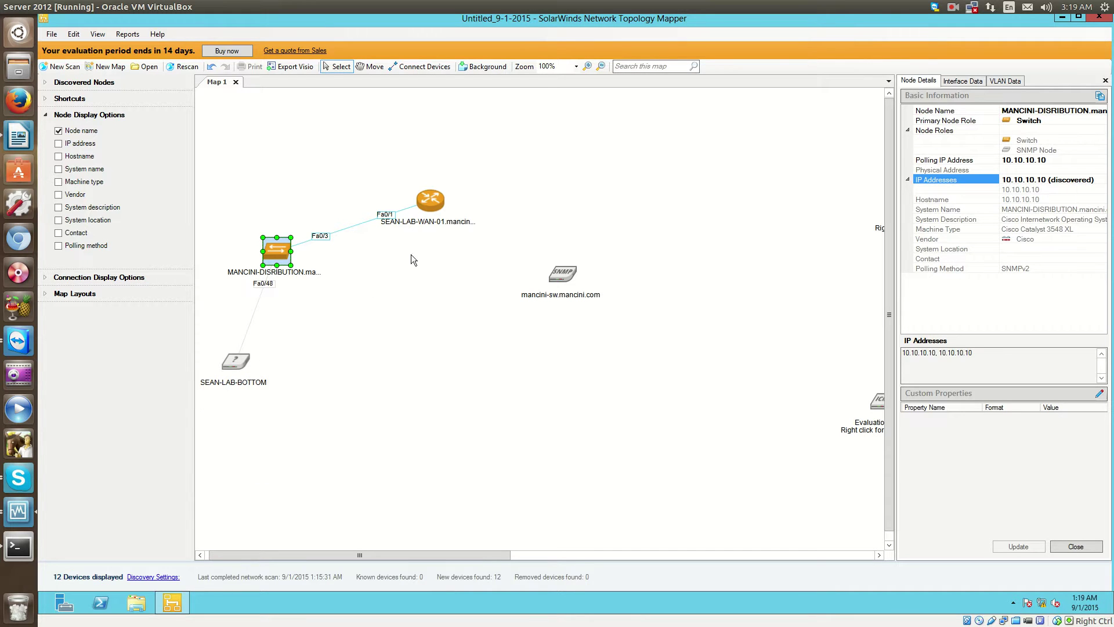
Select the SEAN-LAB-WAN-01 router and review its Interface Data and VLAN Data.
{"action": "left_click", "coordinate": [436, 192]}
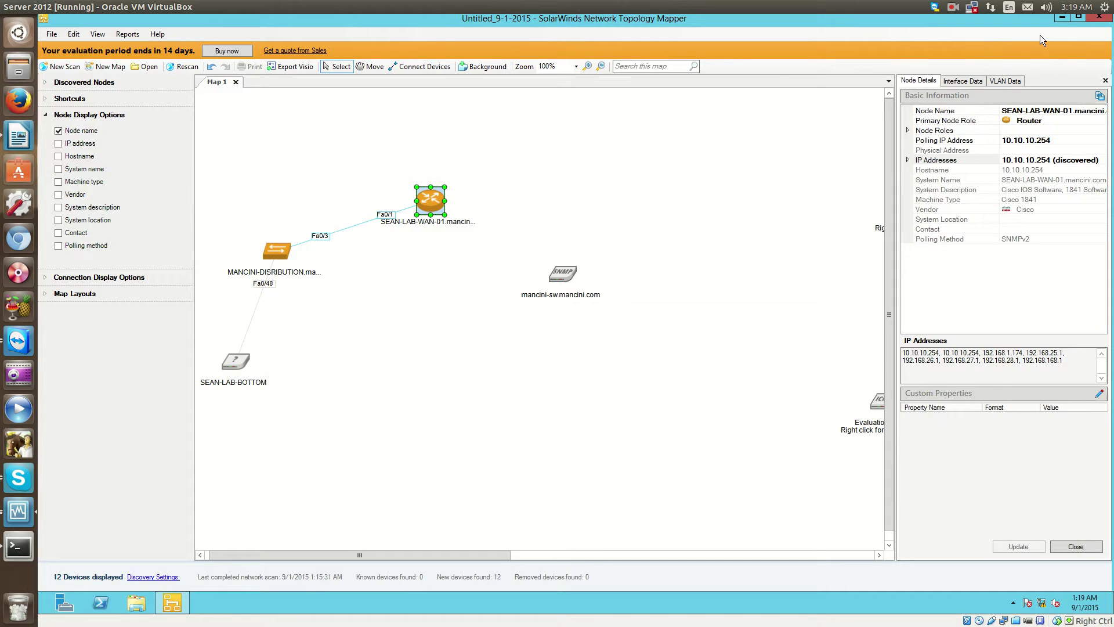
{"action": "left_click", "coordinate": [976, 80]}
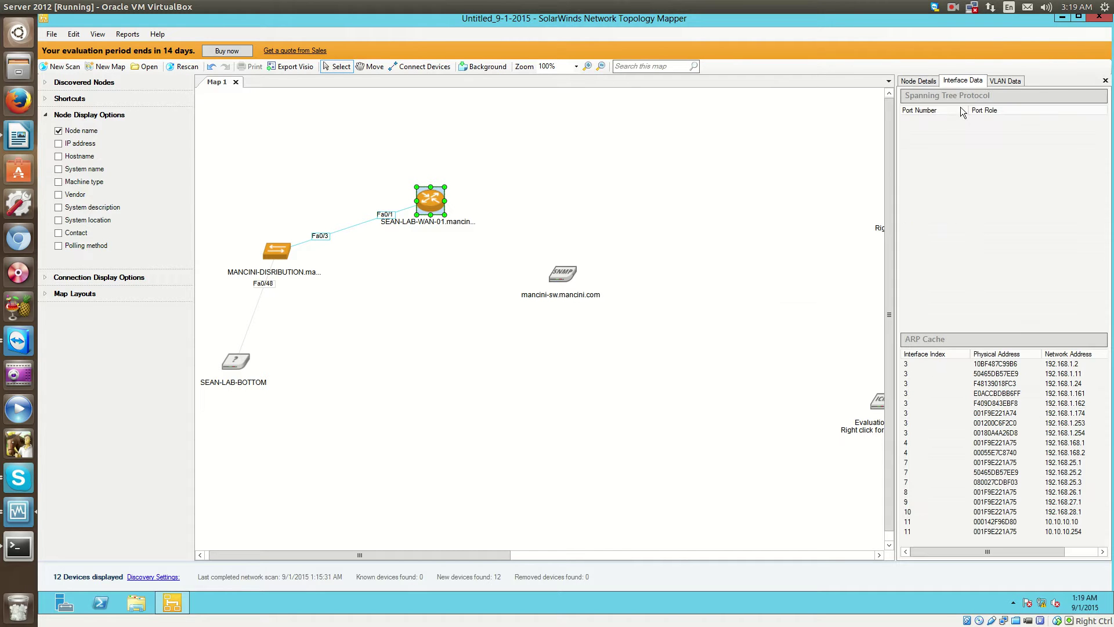
{"action": "left_click", "coordinate": [1005, 83]}
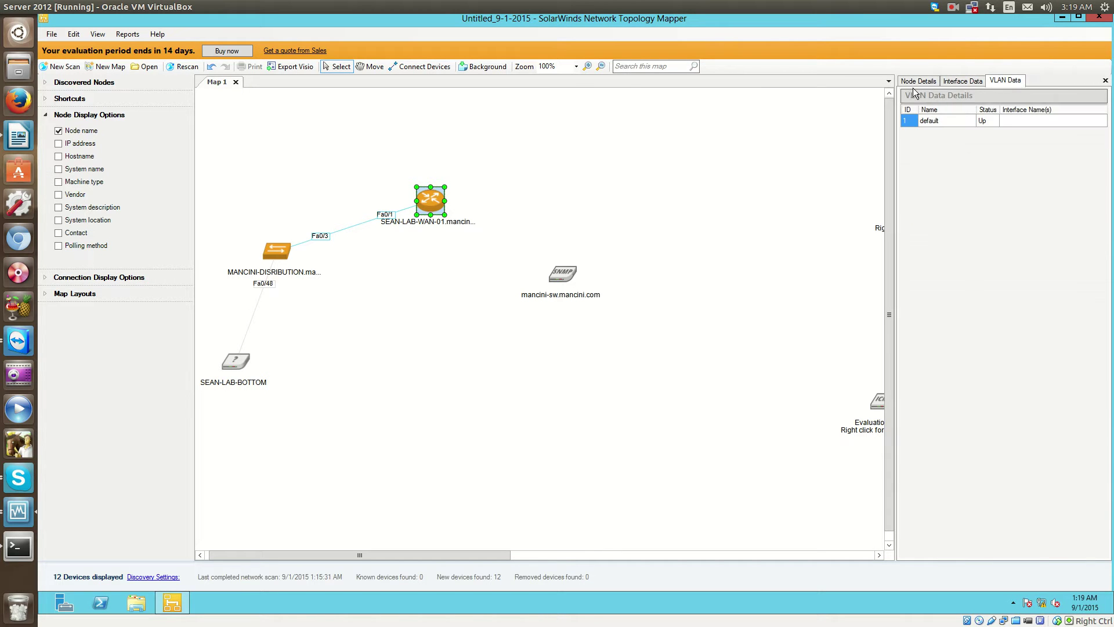
{"action": "left_click", "coordinate": [951, 85]}
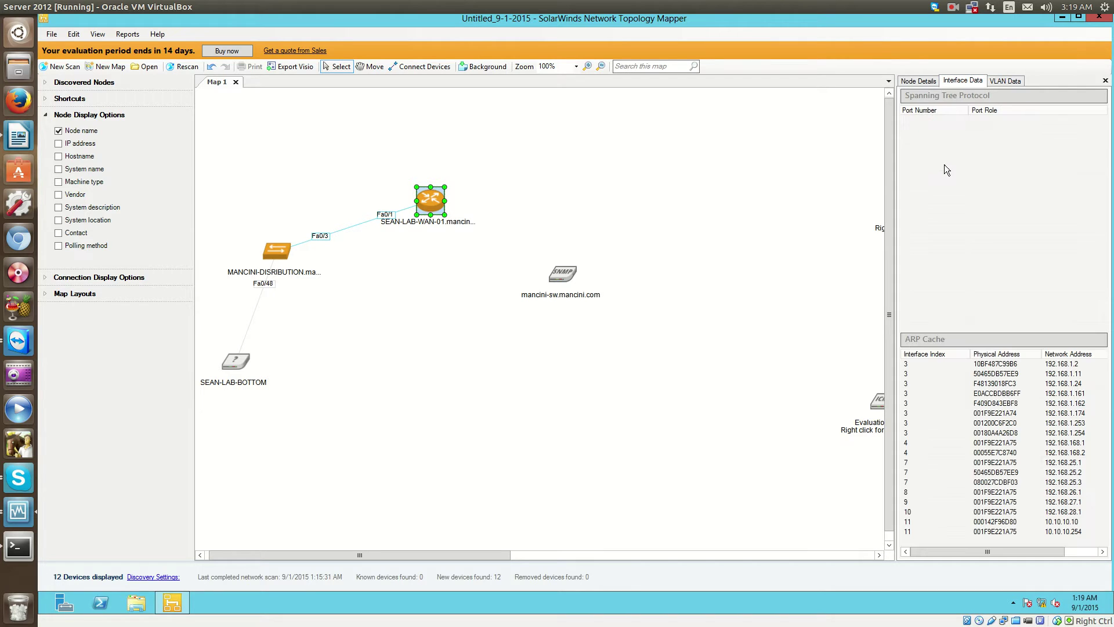
Inspect the ARP entry for 192.168.1.162, recheck its single default VLAN, then return to Node Details.
{"action": "left_click", "coordinate": [966, 404]}
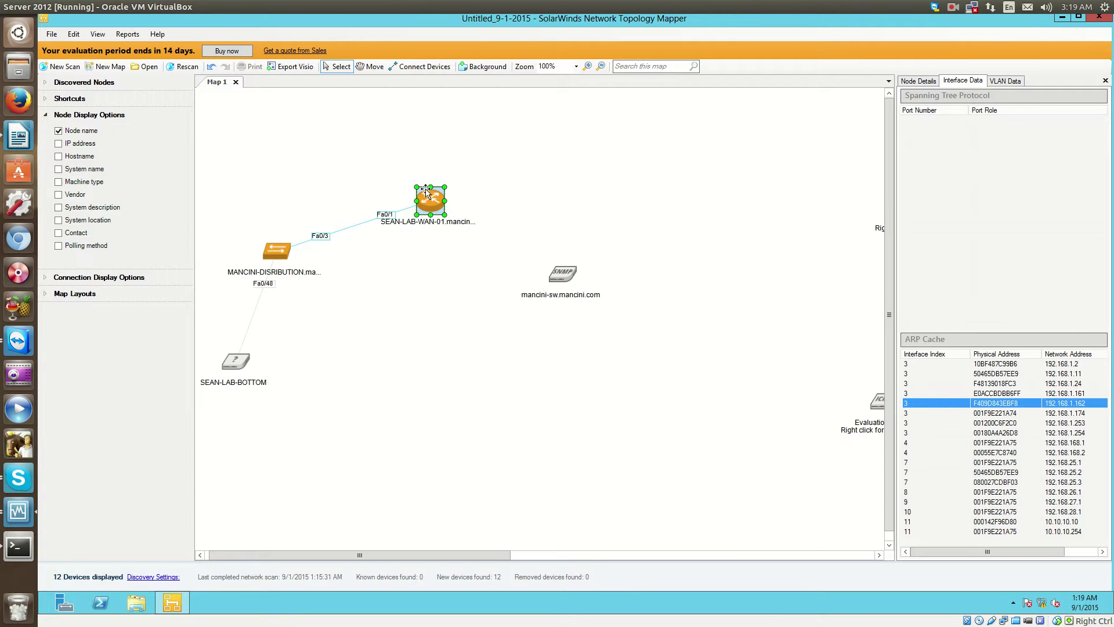
{"action": "mouse_move", "coordinate": [426, 190]}
{"action": "left_click", "coordinate": [1006, 87]}
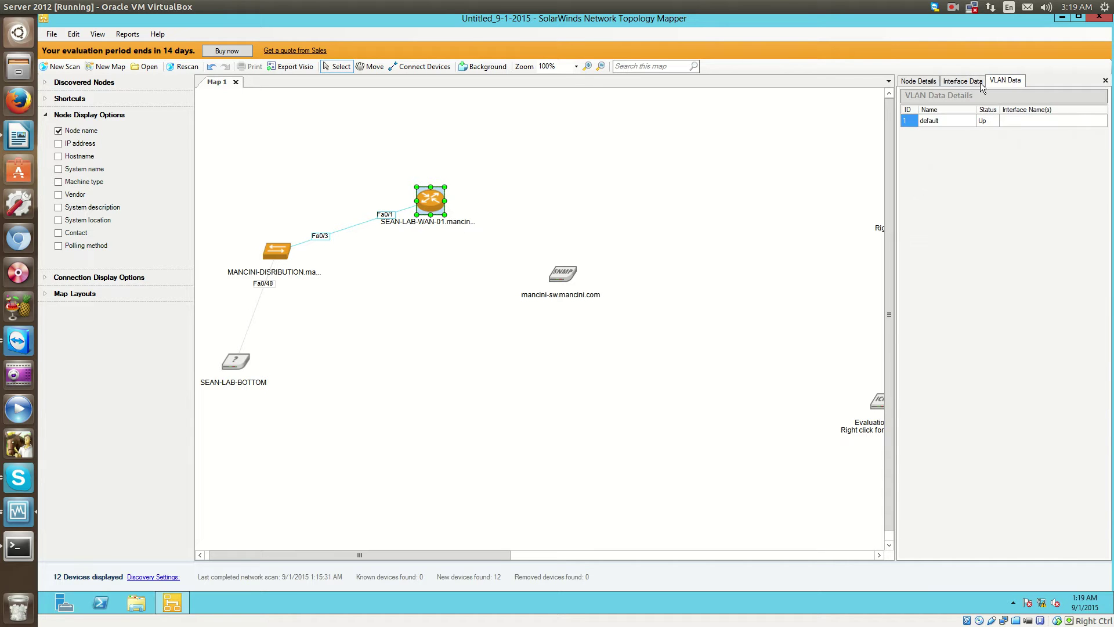
{"action": "left_click", "coordinate": [962, 81]}
{"action": "left_click", "coordinate": [915, 81]}
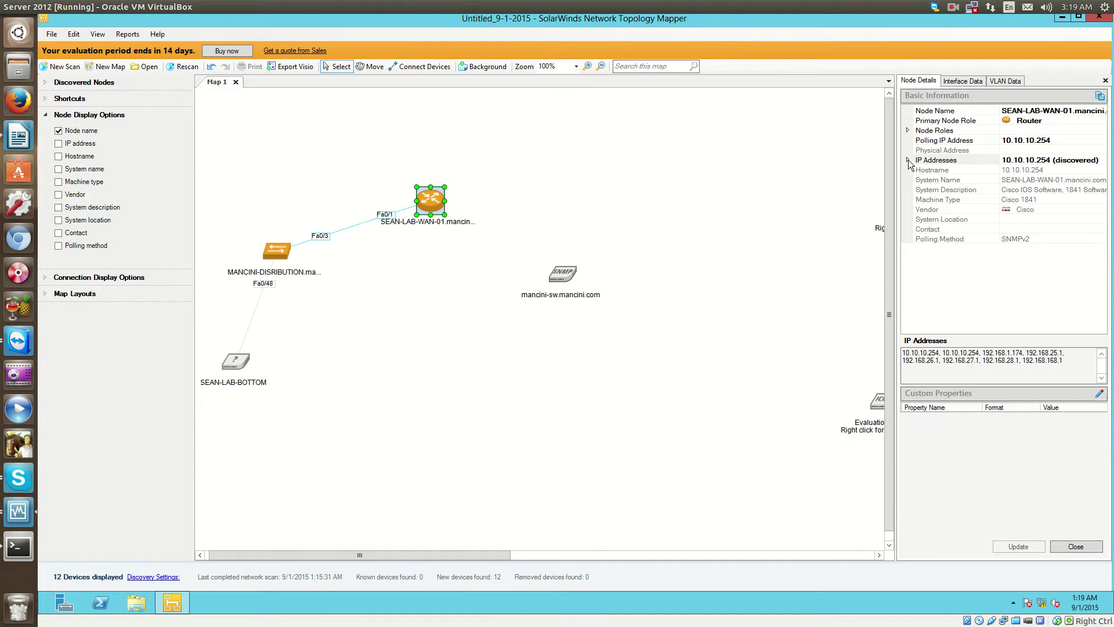
Expand the router's IP addresses and inspect 10.10.10.254, 192.168.1.174 and 192.168.25.1.
{"action": "left_click", "coordinate": [908, 160]}
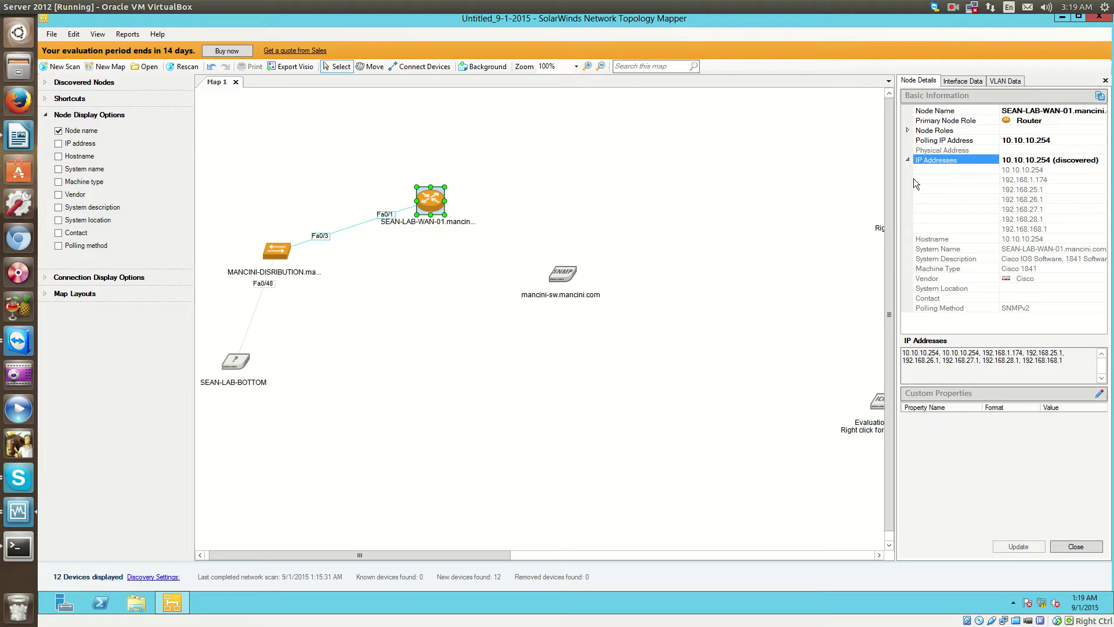
{"action": "left_click", "coordinate": [935, 169]}
{"action": "left_click", "coordinate": [935, 179]}
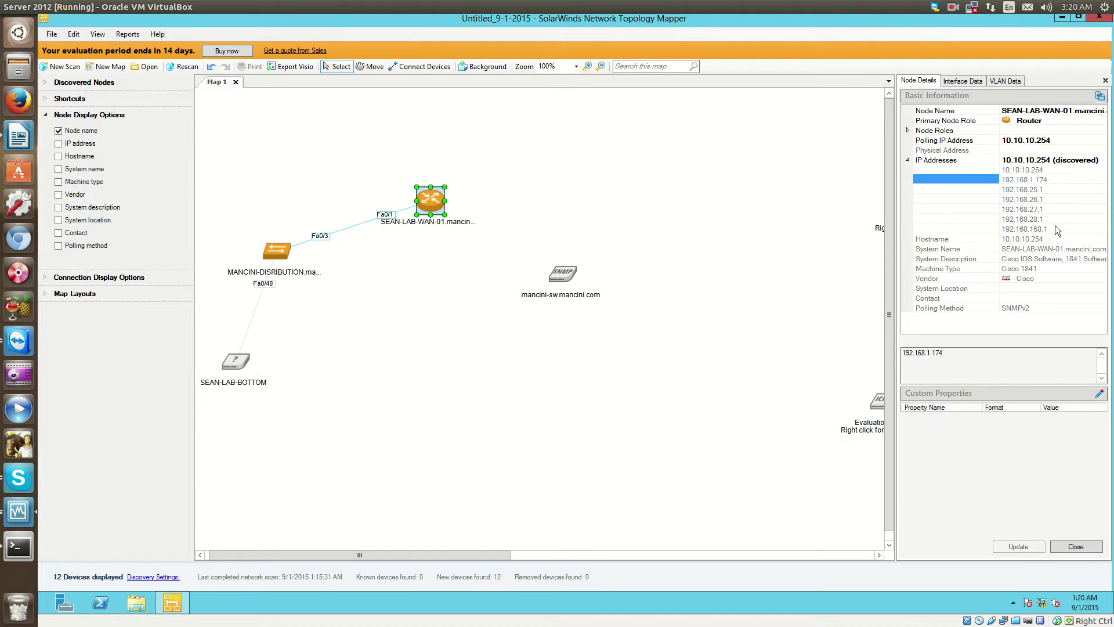
{"action": "left_click", "coordinate": [1056, 190]}
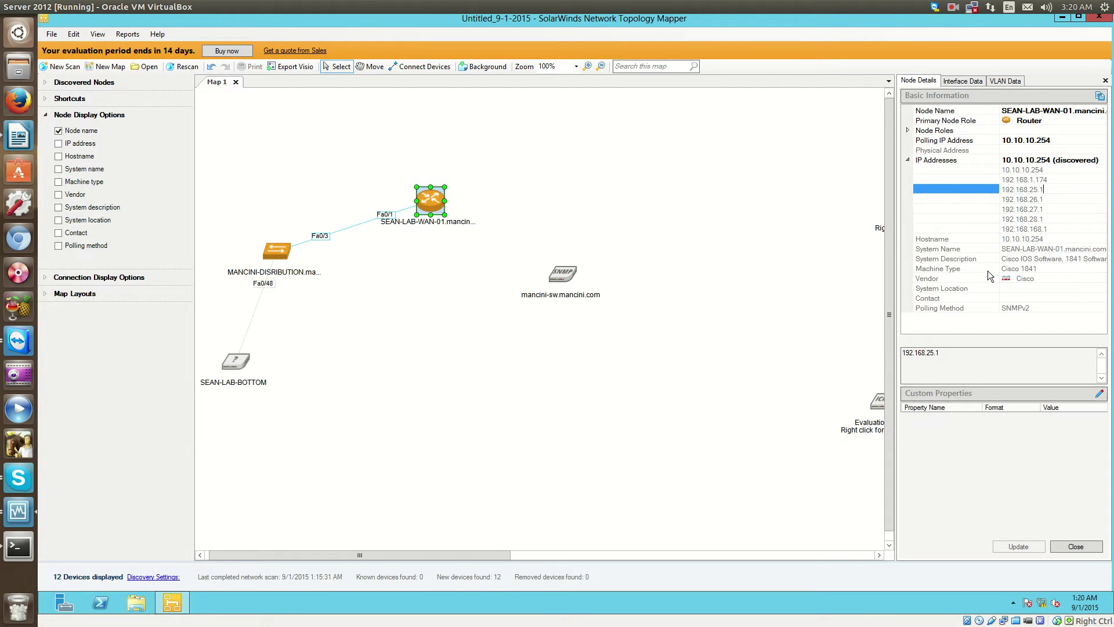
Read the router's full System Name and its Cisco IOS 12.4(25e) System Description.
{"action": "left_click", "coordinate": [1066, 248]}
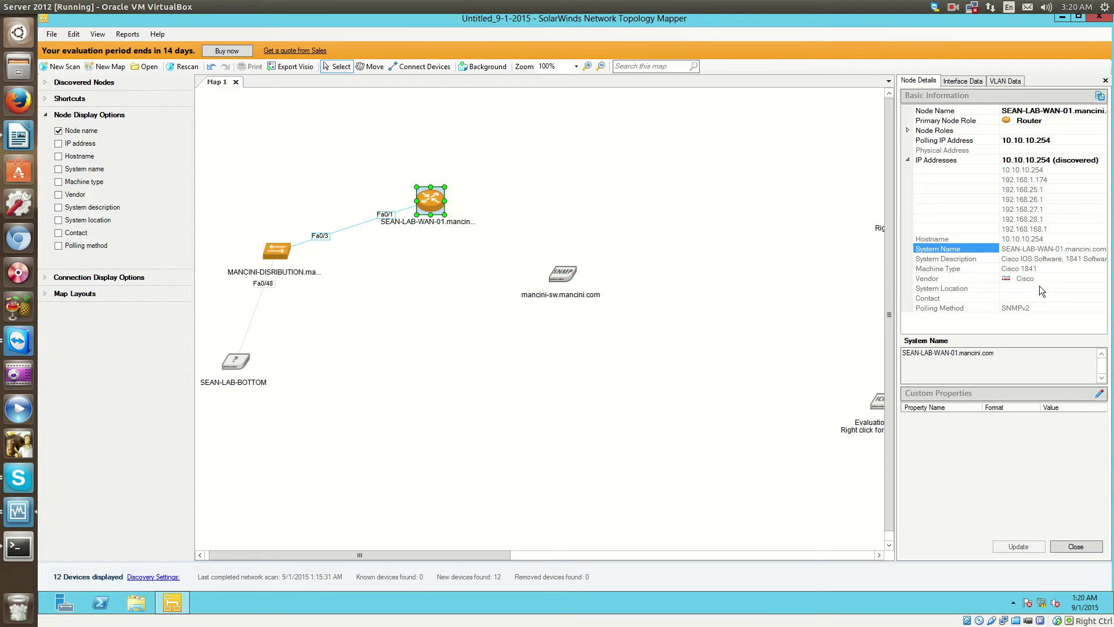
{"action": "left_click", "coordinate": [1076, 258]}
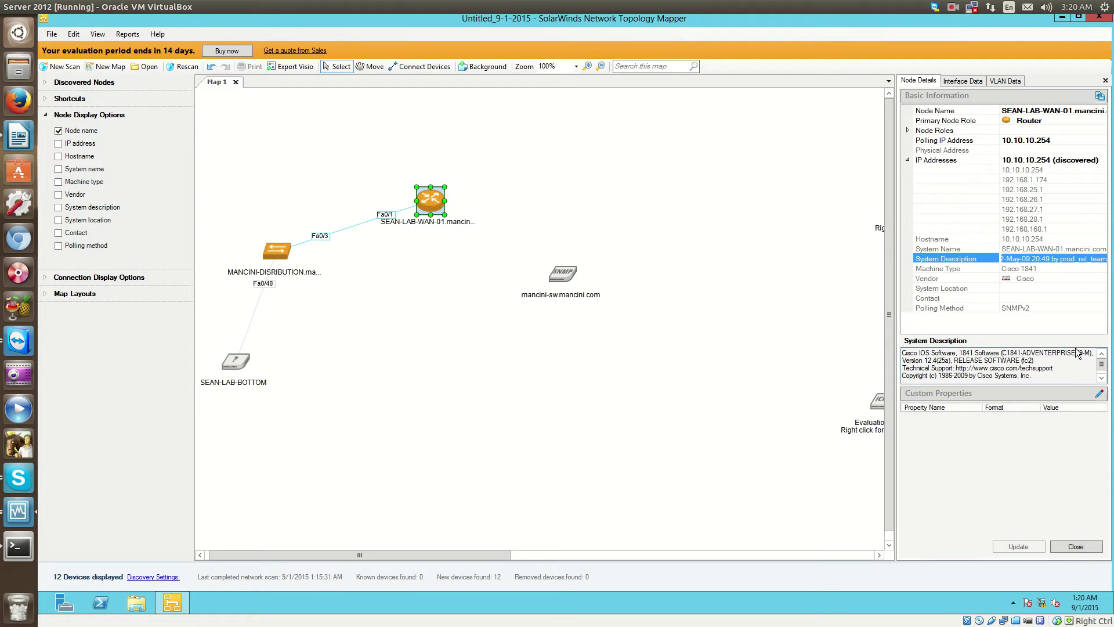
{"action": "scroll", "coordinate": [1091, 364], "scroll_direction": "down", "scroll_amount": 1}
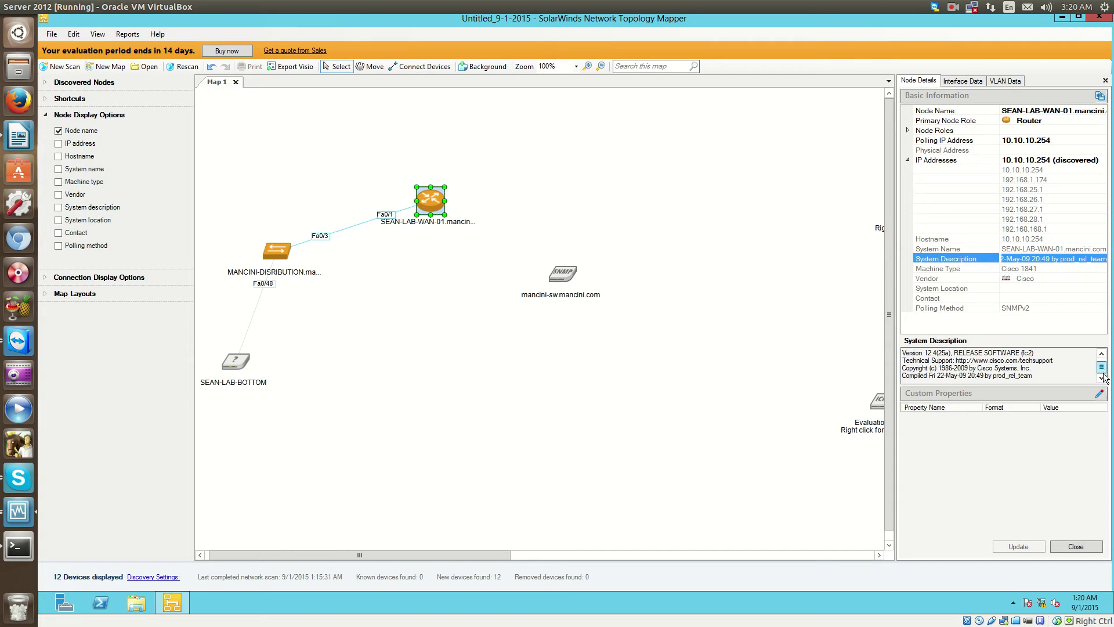
{"action": "left_click", "coordinate": [1050, 360]}
{"action": "scroll", "coordinate": [1050, 360], "scroll_direction": "up", "scroll_amount": 1}
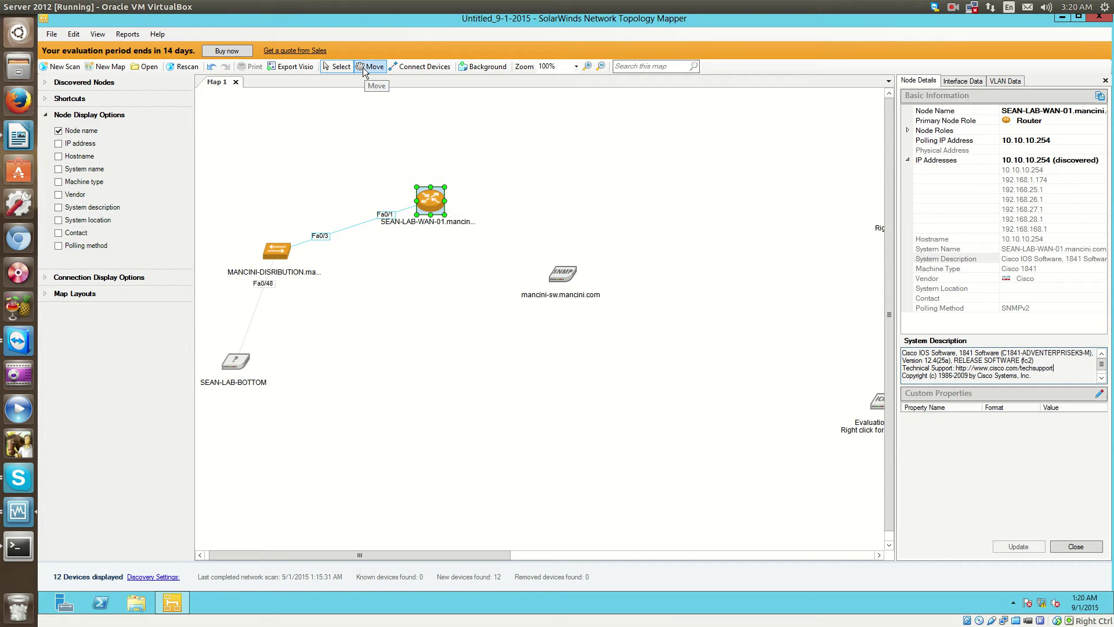
{"action": "left_click", "coordinate": [286, 67]}
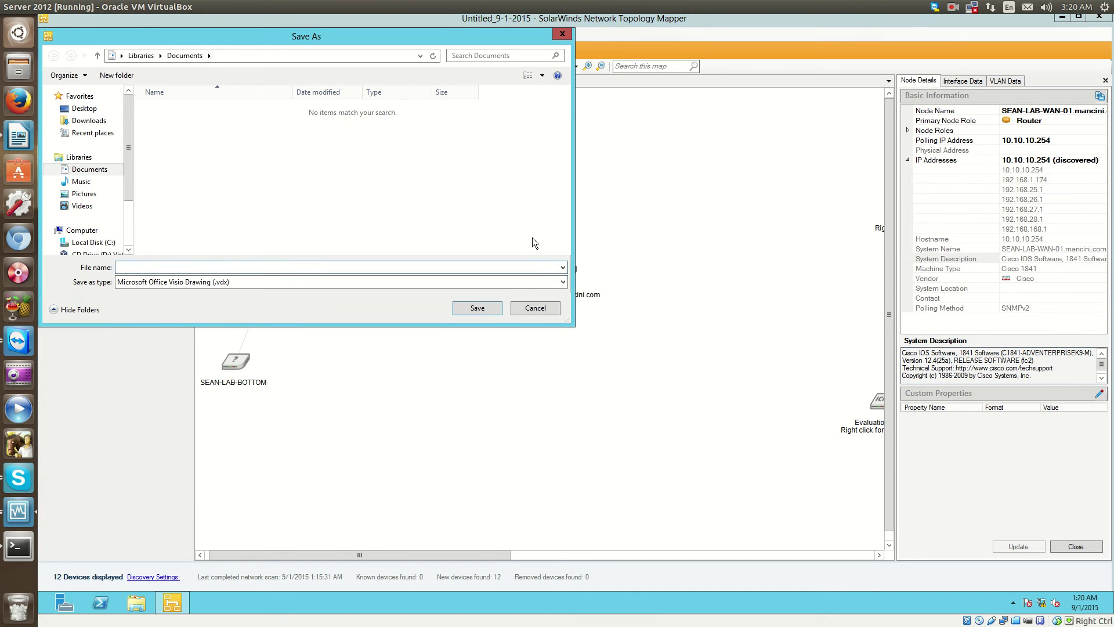
{"action": "key", "text": "Escape"}
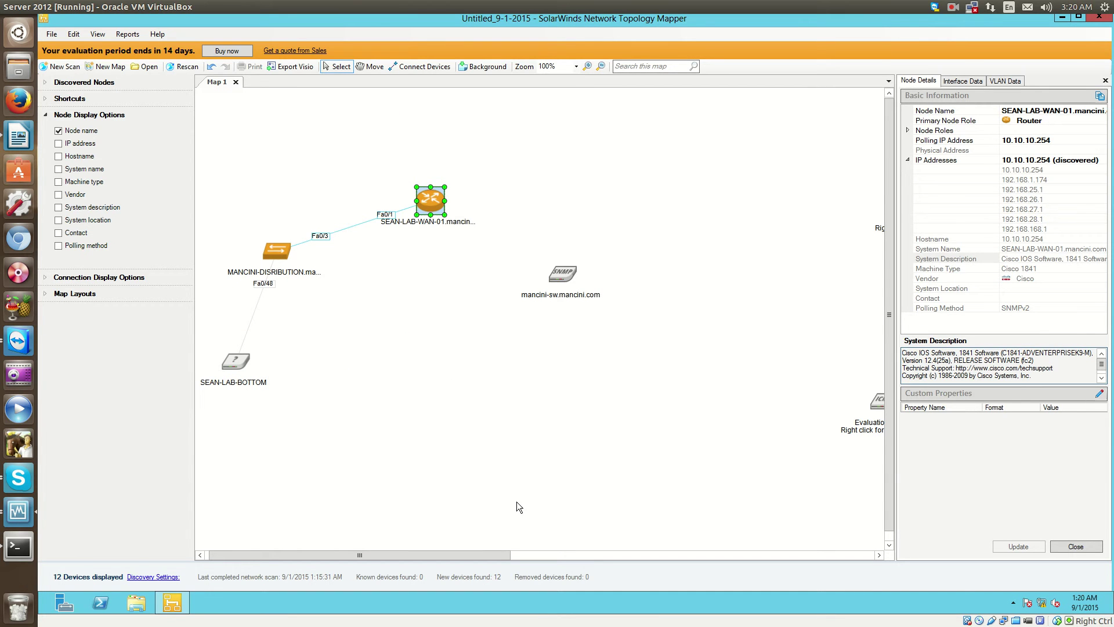
{"action": "scroll", "coordinate": [459, 471], "scroll_direction": "down", "scroll_amount": 1}
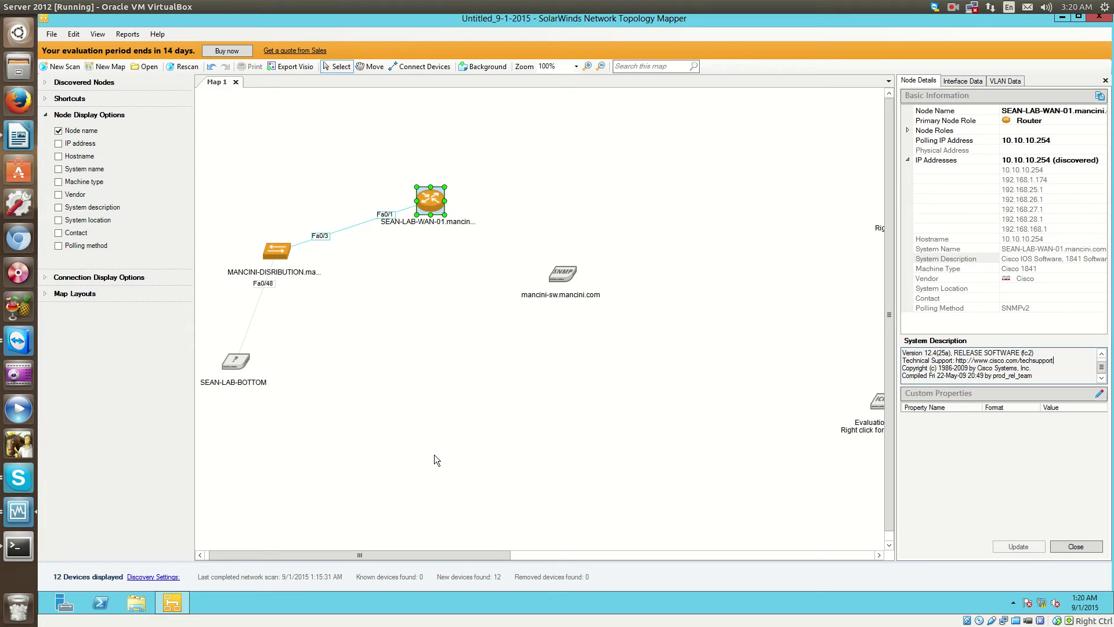
{"action": "mouse_move", "coordinate": [489, 553]}
{"action": "left_mouse_down"}
{"action": "mouse_move", "coordinate": [505, 554]}
{"action": "mouse_move", "coordinate": [485, 553]}
{"action": "left_mouse_up"}
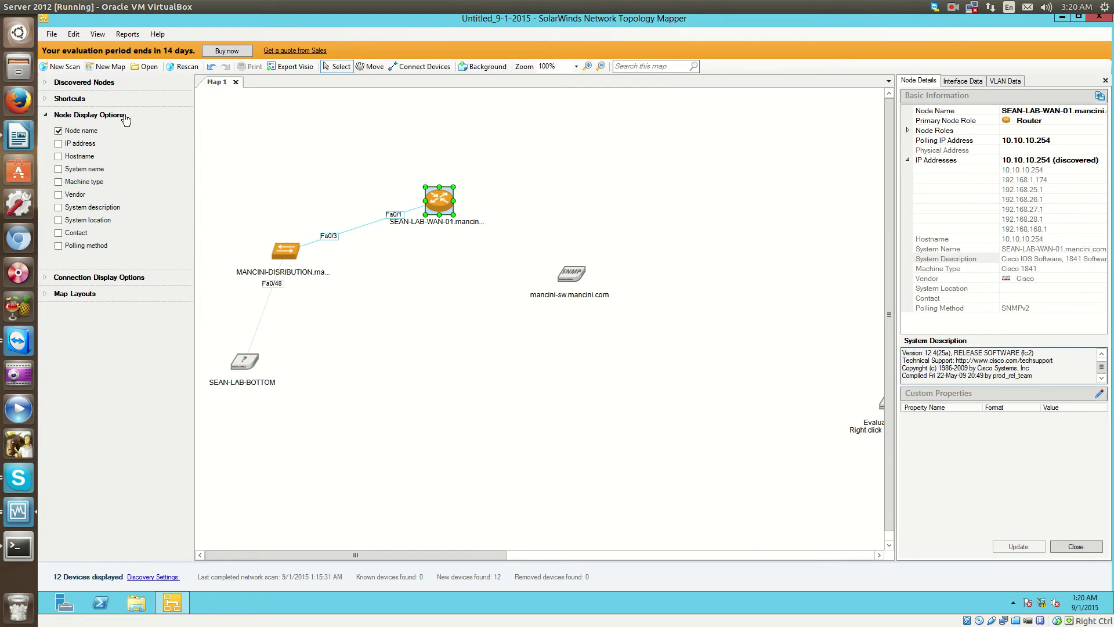
Expand Shortcuts to show All Nodes (12), All Understood Nodes (5) and Nodes Found In Last Scan (12).
{"action": "left_click", "coordinate": [84, 100]}
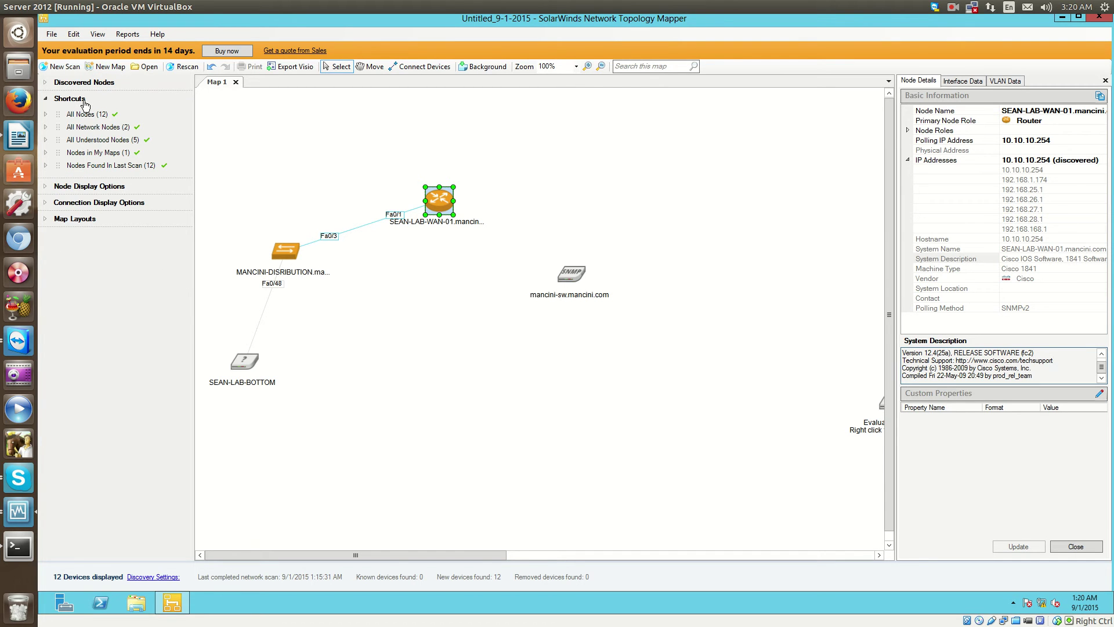